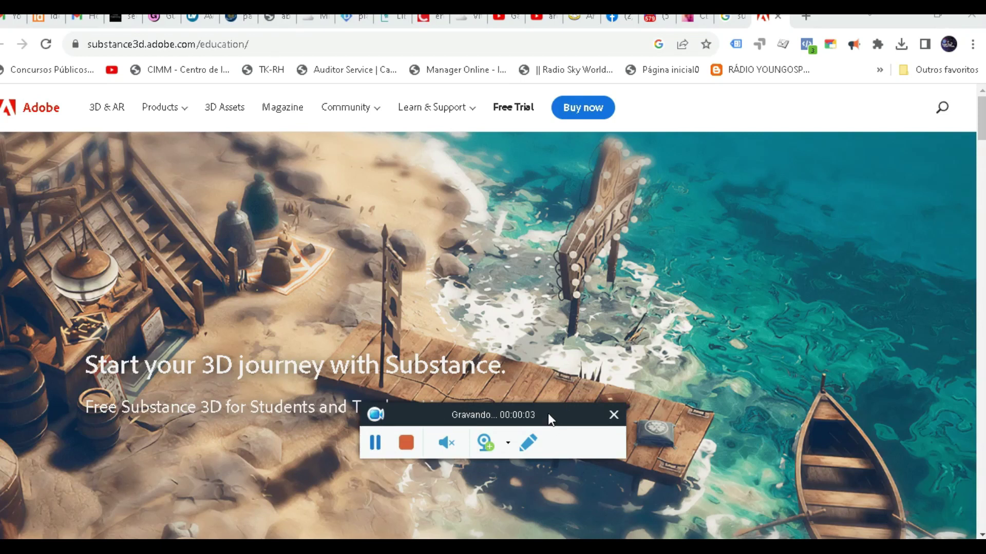
Scroll the Substance 3D education page down to Step #1 (create Adobe account) and Step #2 (request form)
drag(547, 414, 244, 174)
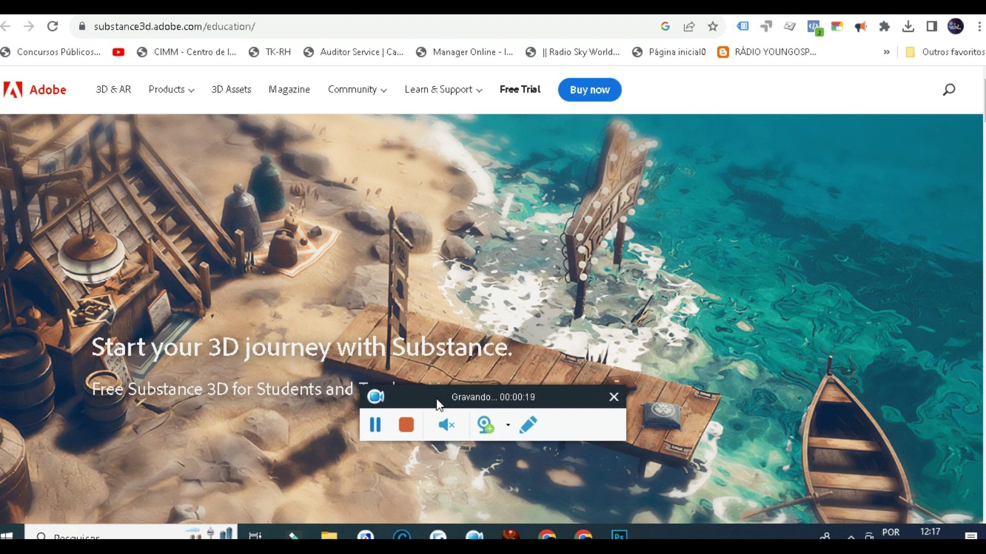
drag(438, 404, 245, 200)
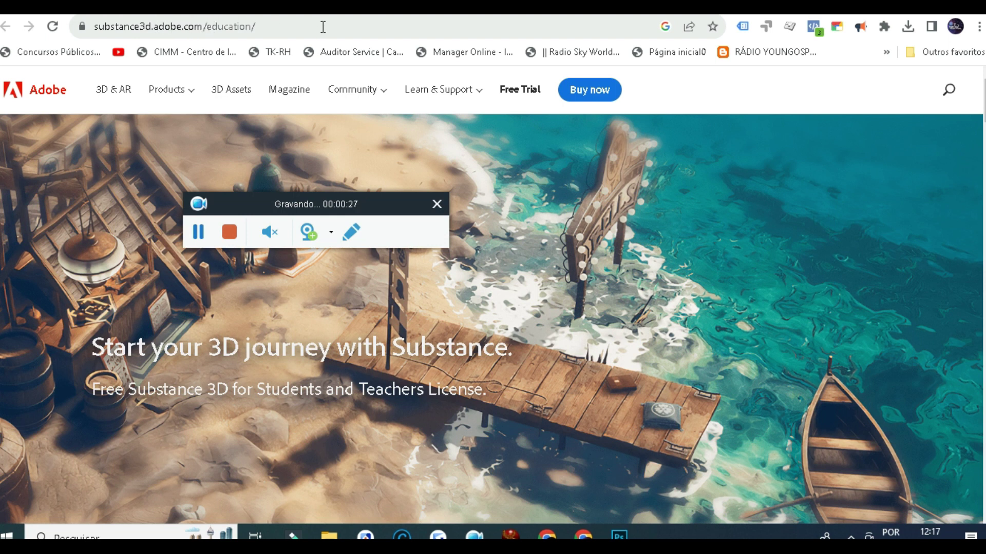
drag(385, 208, 840, 203)
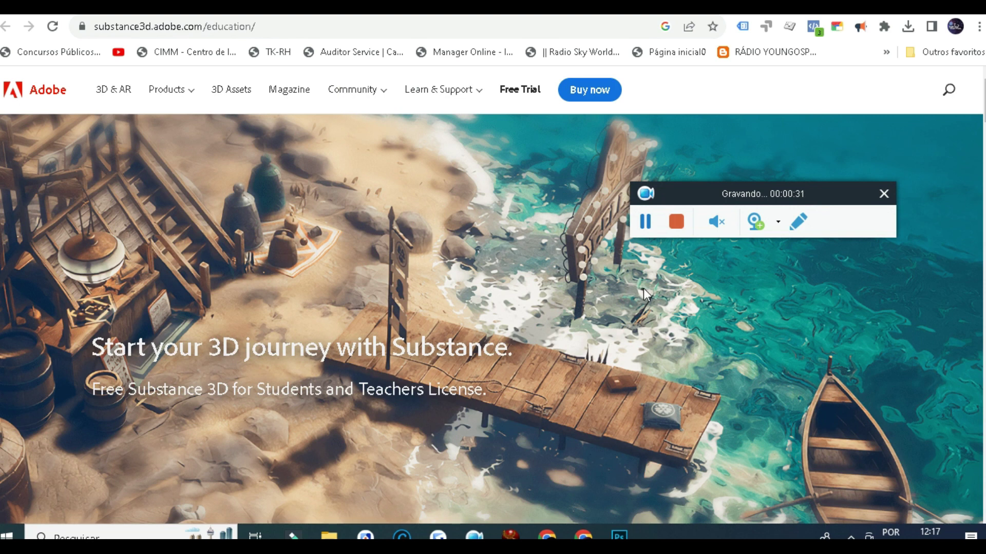
scroll(483, 275, down, 7)
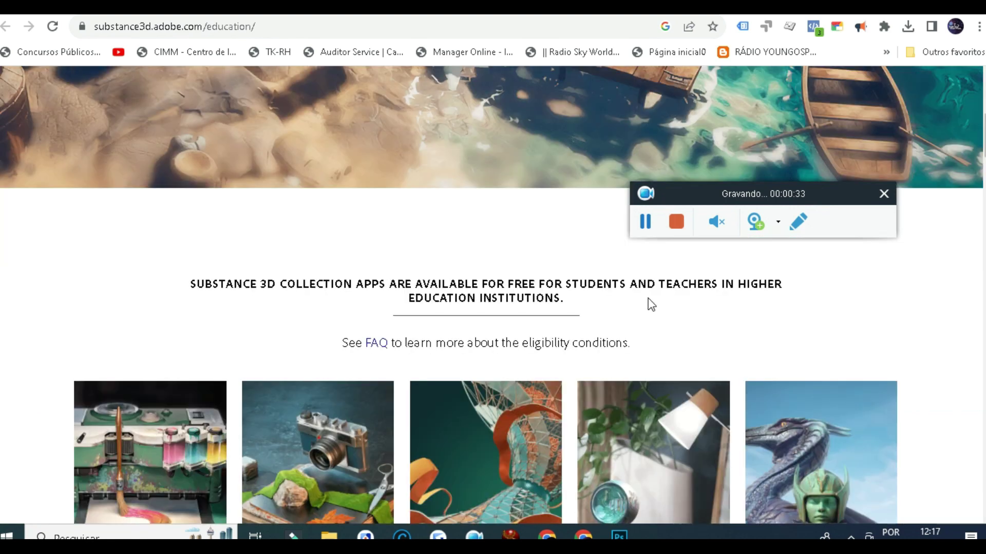
scroll(577, 281, down, 3)
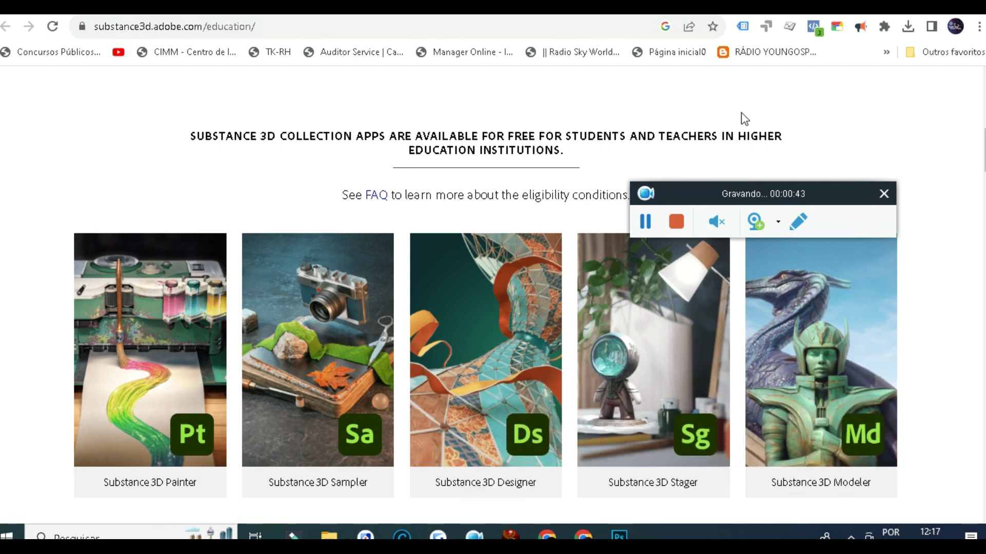
scroll(561, 327, down, 5)
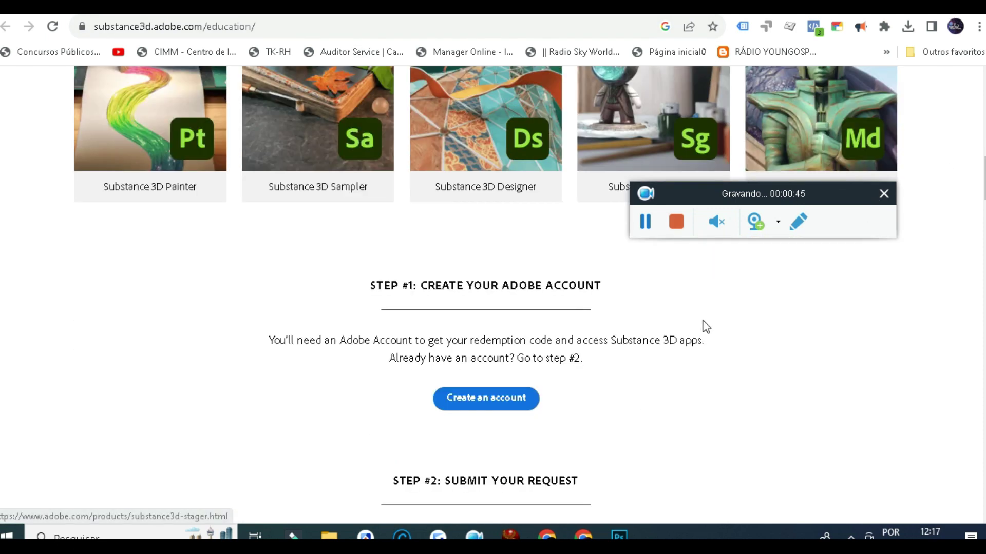
scroll(409, 242, up, 15)
scroll(417, 254, down, 6)
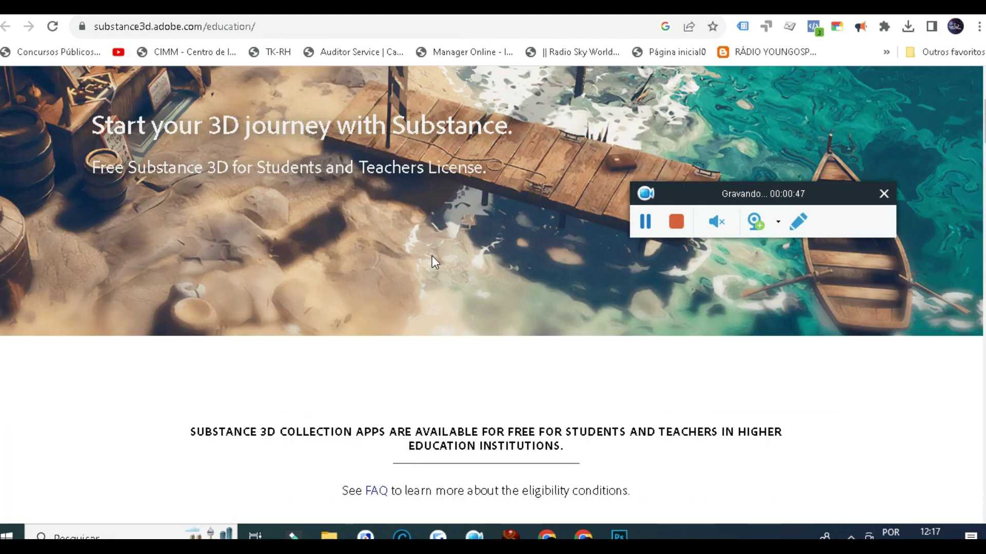
scroll(616, 304, down, 8)
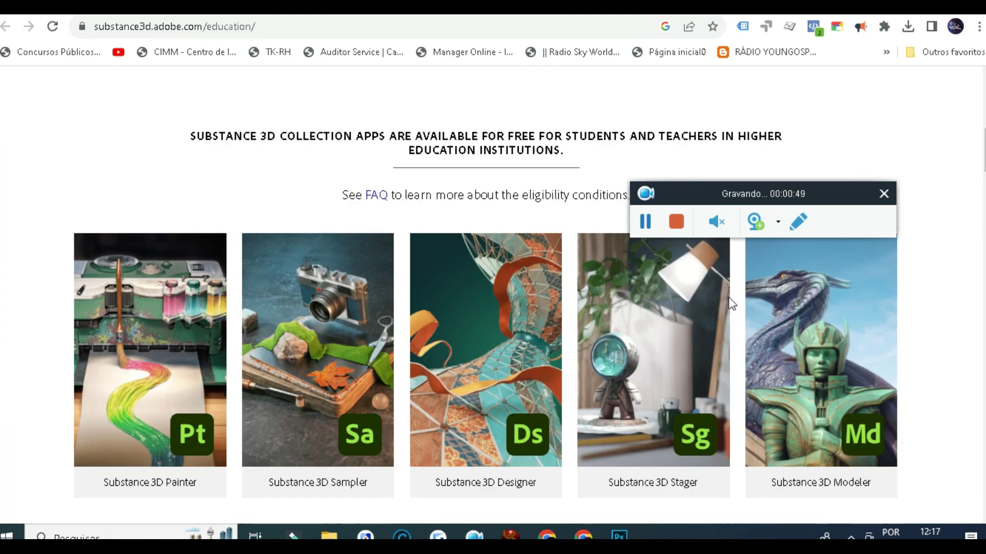
scroll(614, 308, down, 1)
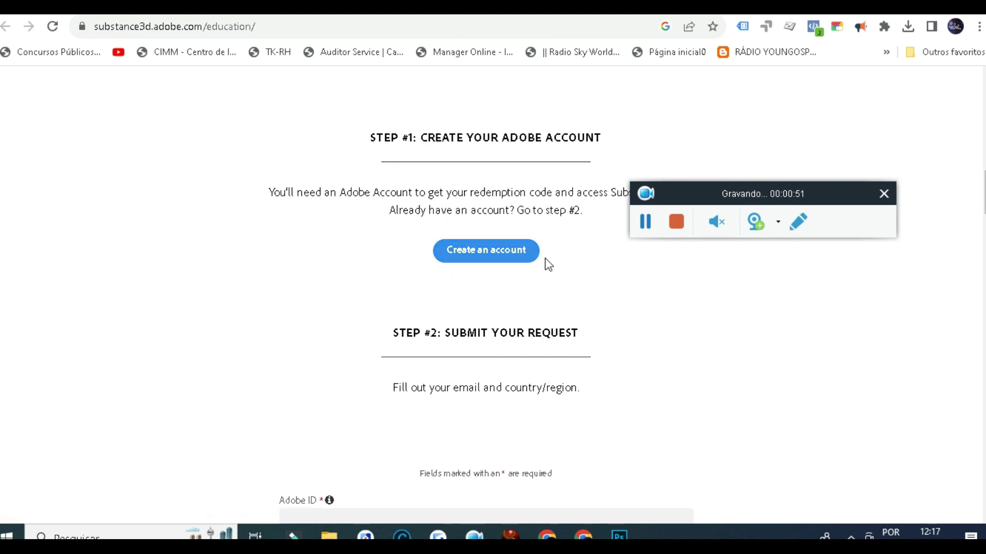
Sign in to the existing Adobe account with the autofilled e-mail and dismiss the antivirus popup
click(503, 252)
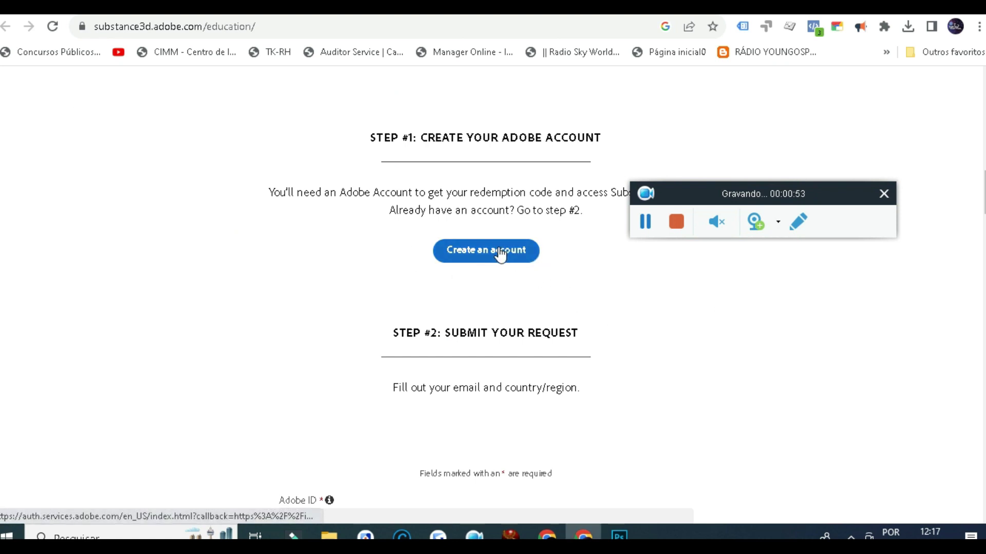
drag(741, 191, 159, 186)
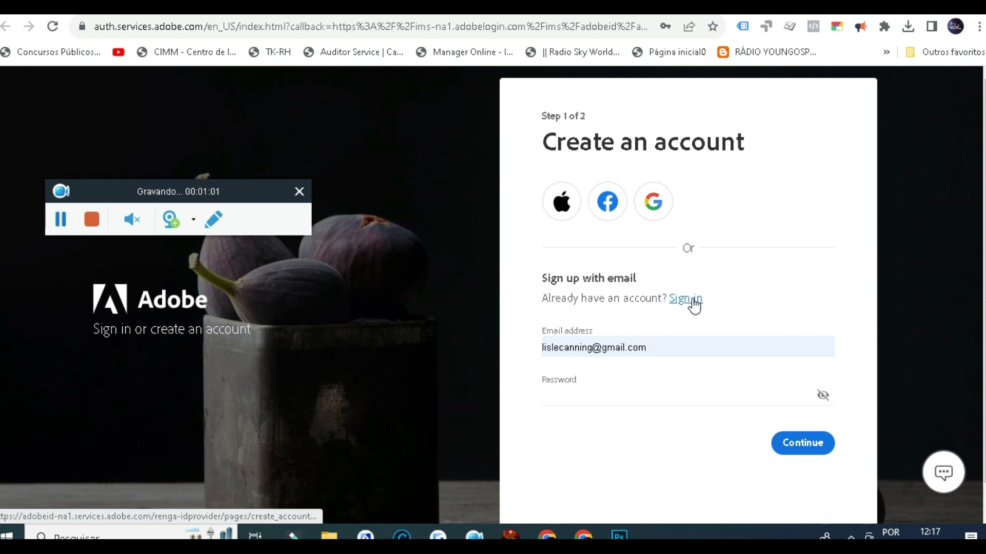
click(687, 300)
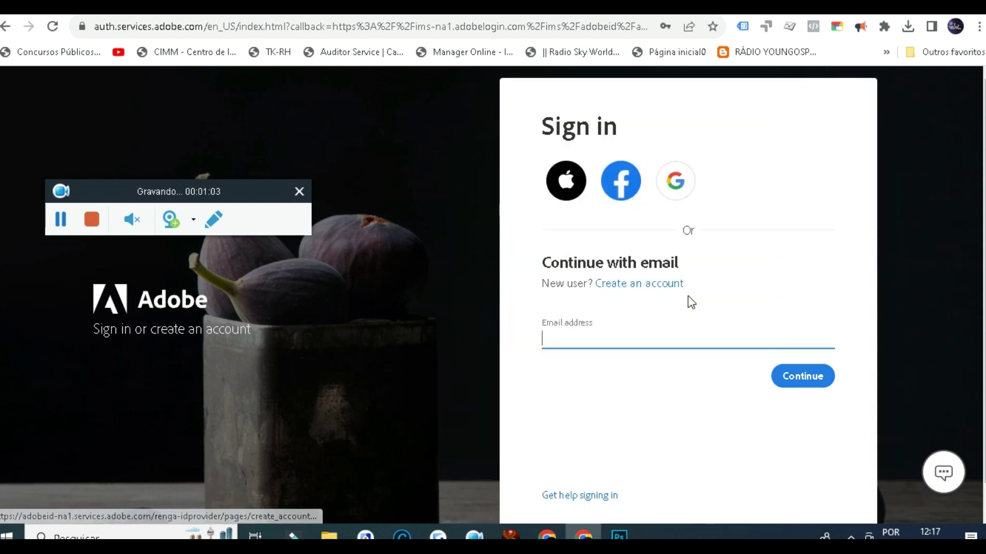
click(801, 378)
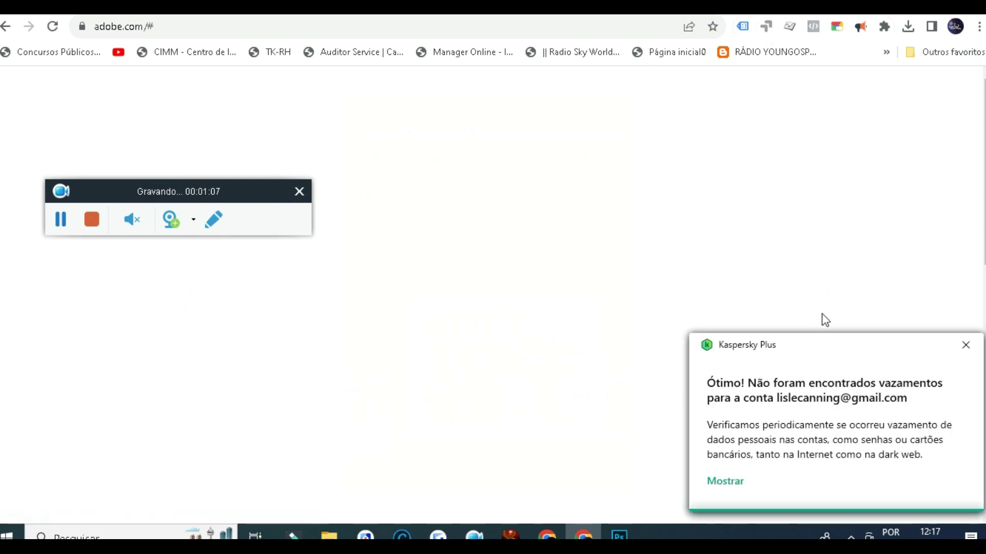
click(965, 345)
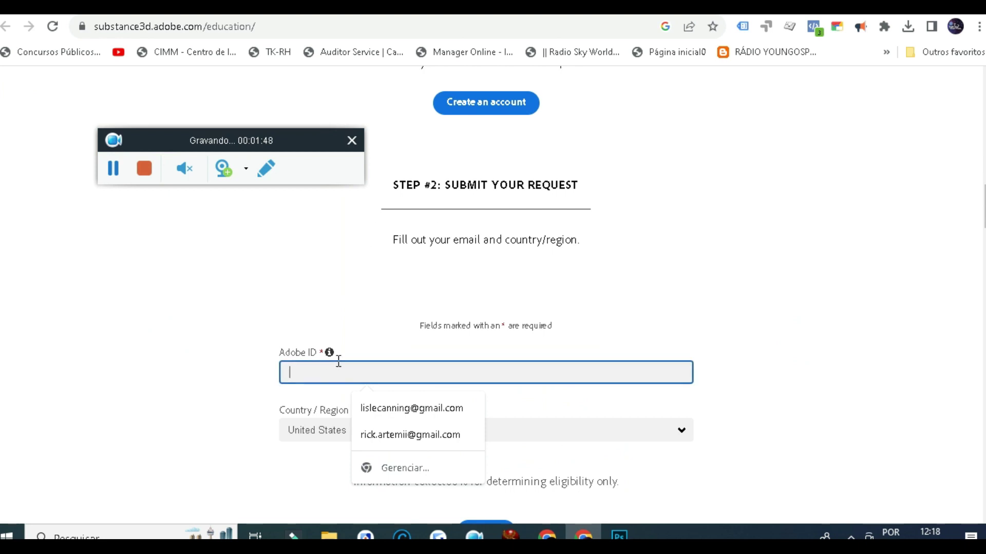
Fill the Adobe ID with the suggested account e-mail after confirming the signed-in account on adobe.com
click(366, 410)
scroll(515, 343, down, 1)
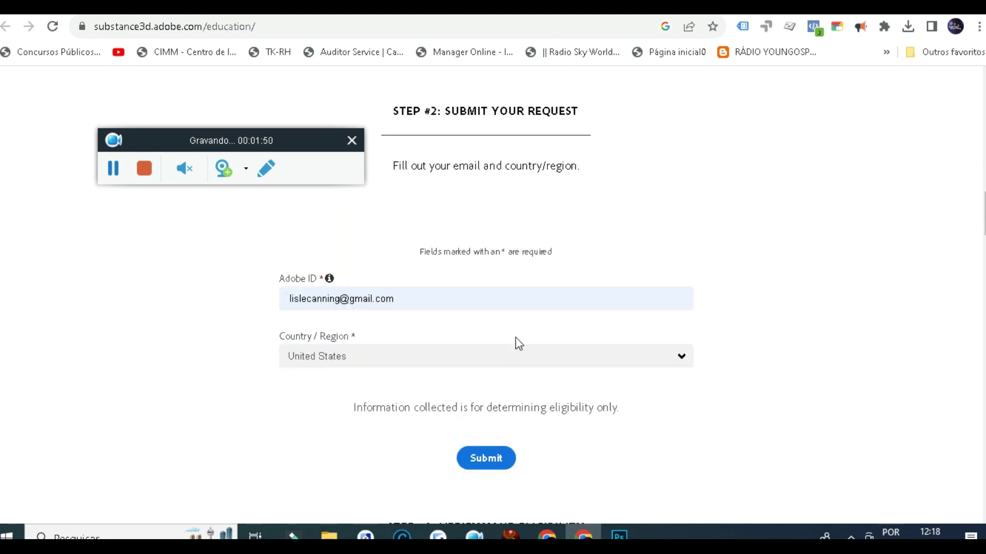
drag(270, 148, 222, 127)
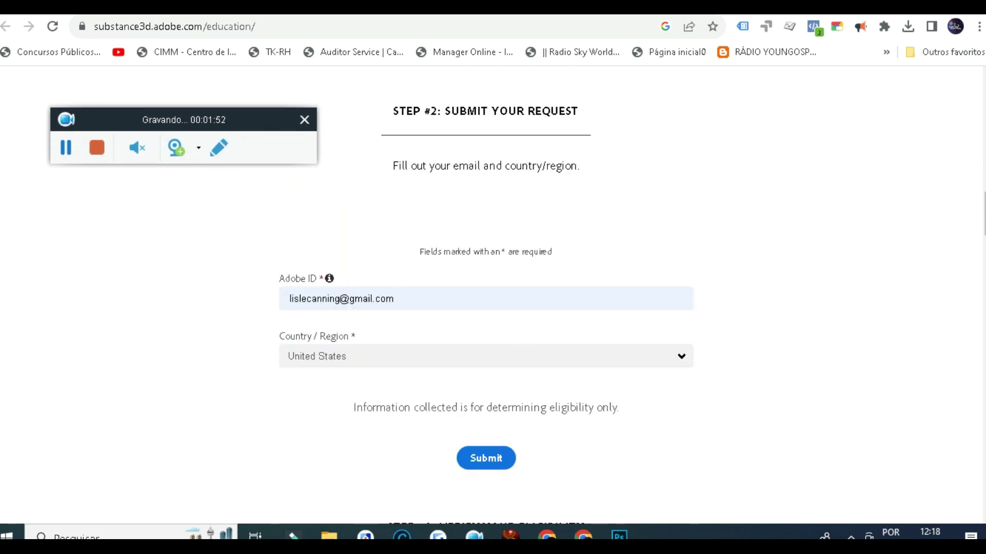
click(921, 93)
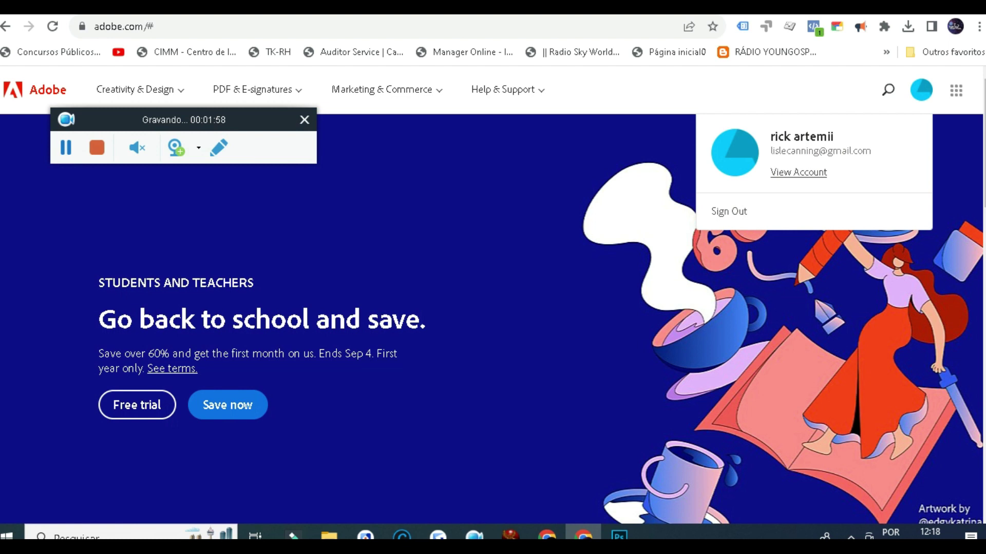
key(ctrl+Tab)
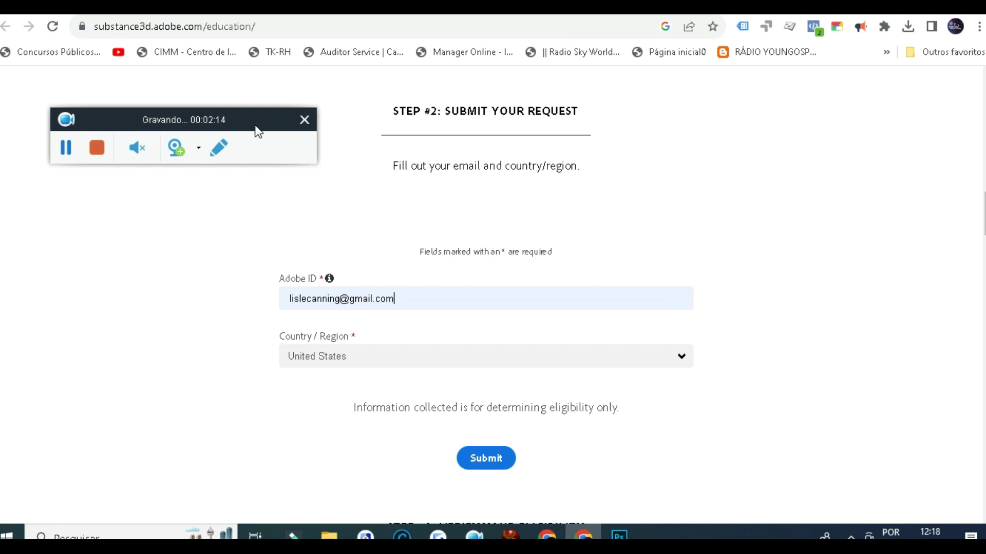
drag(255, 127, 838, 149)
scroll(640, 339, up, 12)
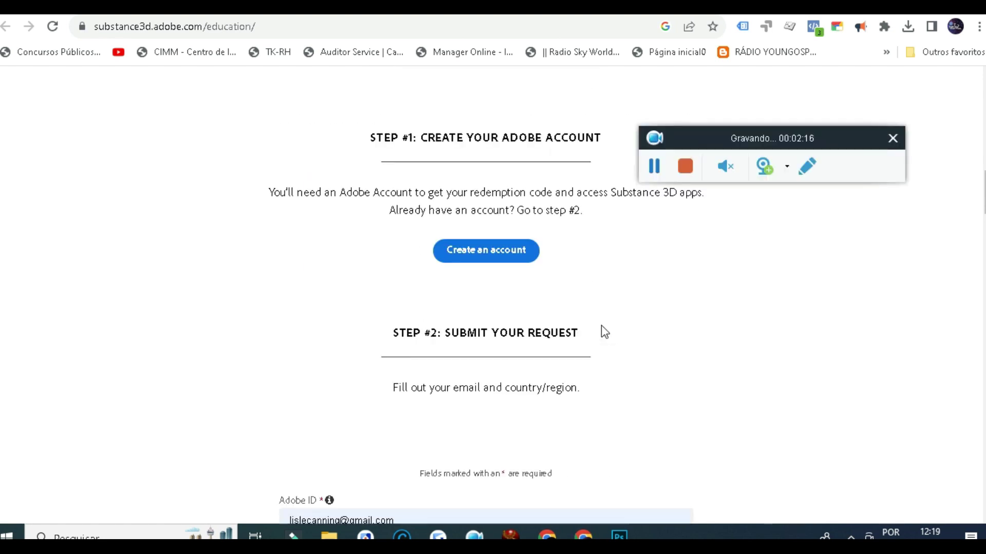
scroll(657, 365, down, 10)
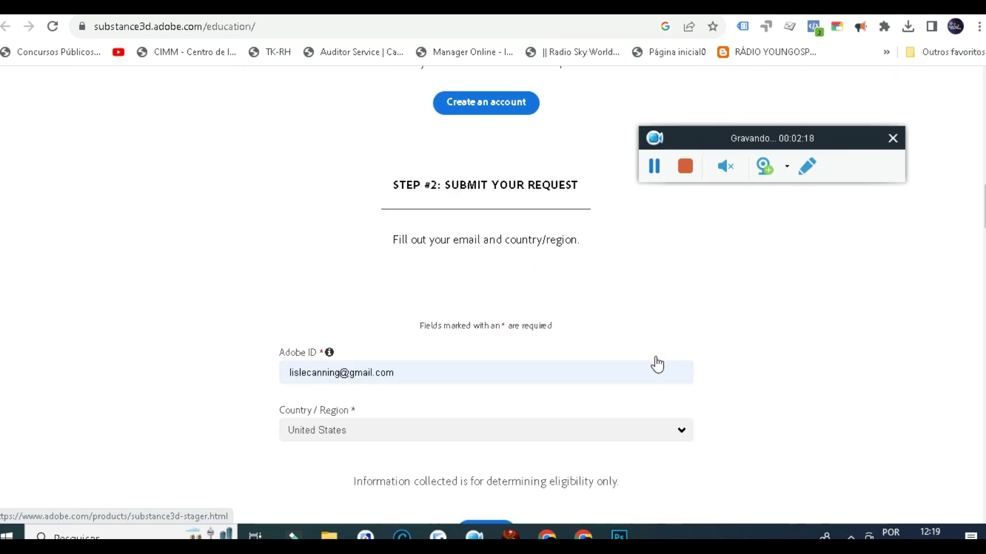
scroll(660, 363, down, 4)
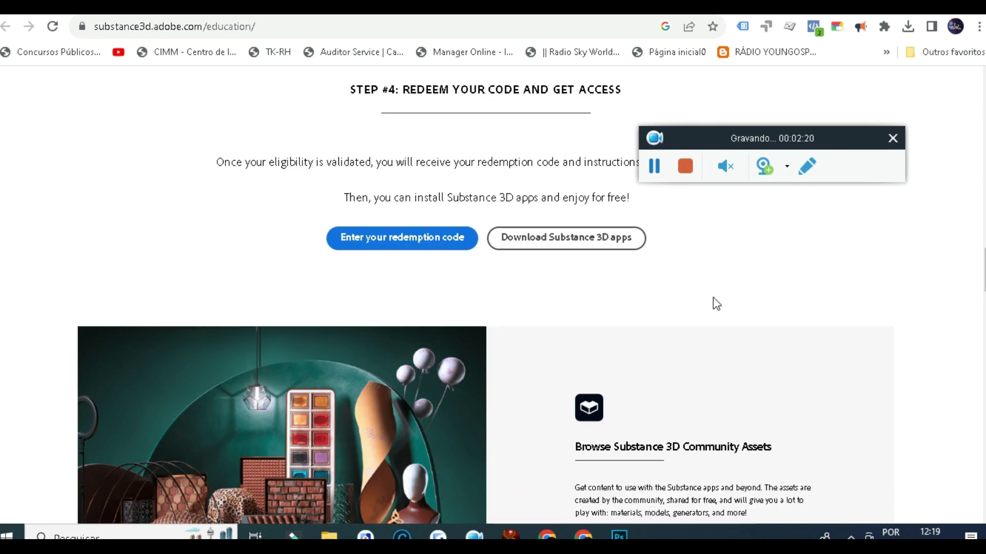
scroll(682, 323, up, 1)
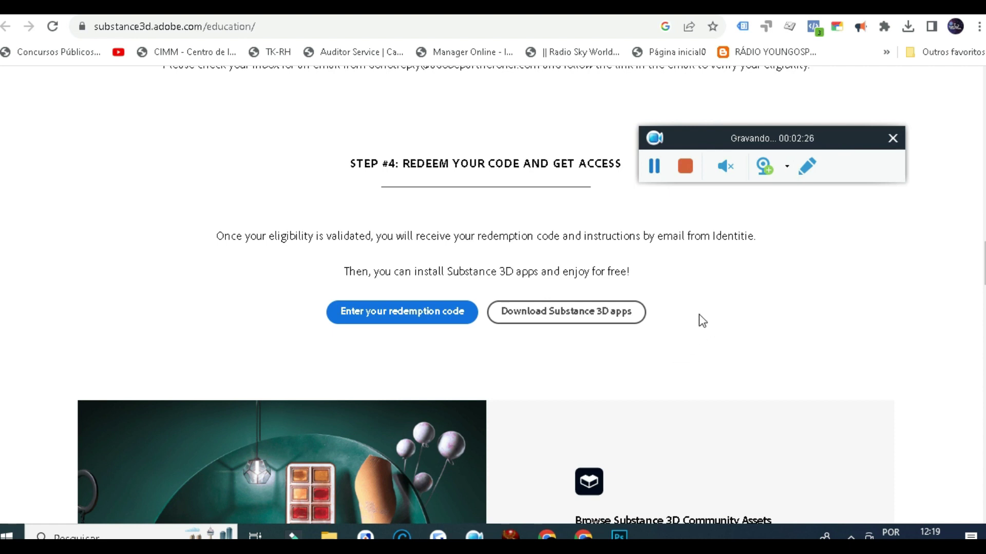
drag(701, 138, 734, 120)
scroll(712, 318, up, 3)
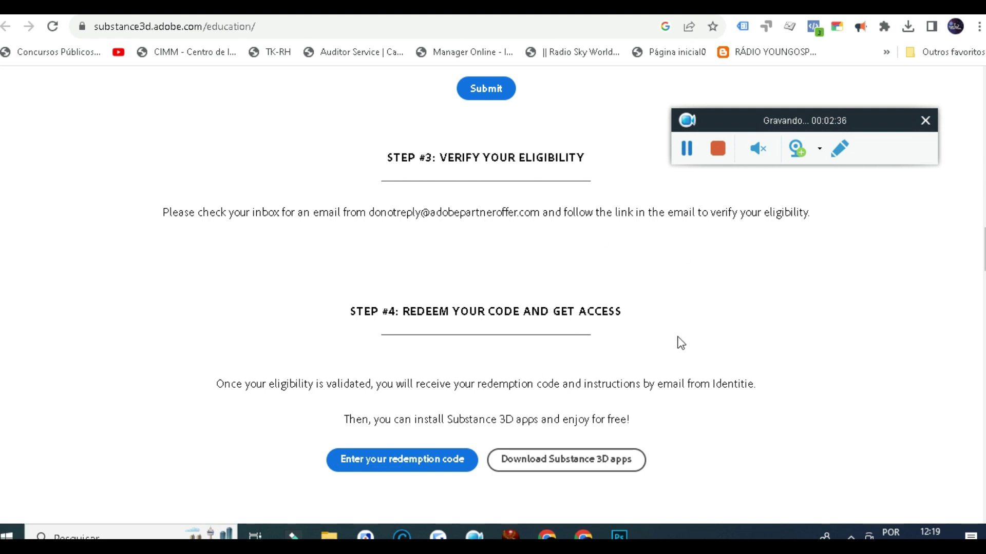
scroll(682, 338, up, 15)
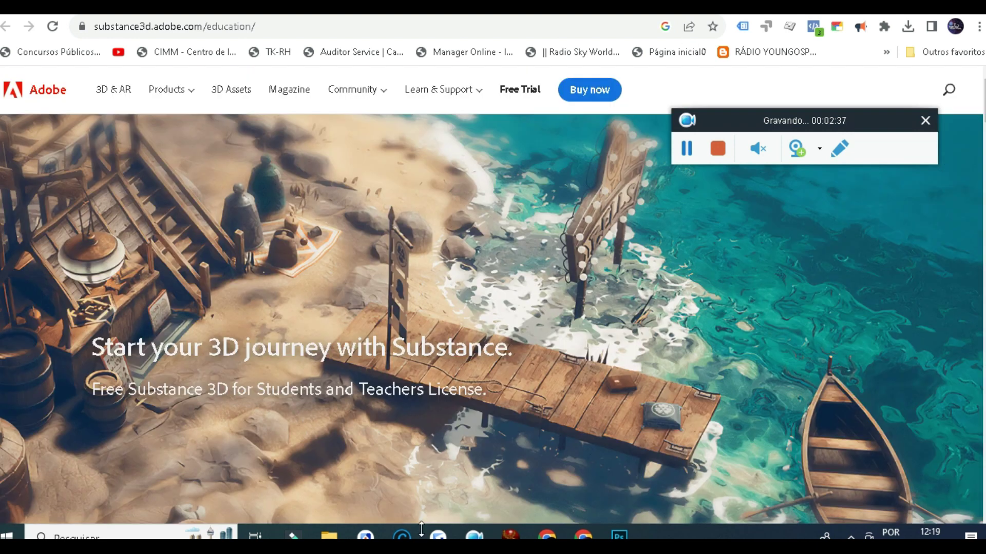
scroll(610, 324, down, 7)
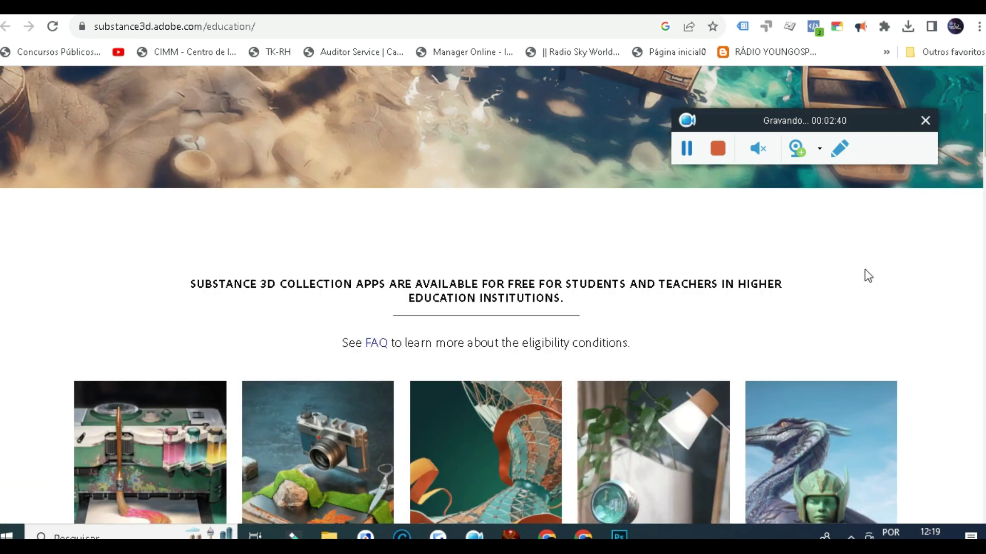
scroll(868, 277, down, 3)
scroll(872, 300, down, 5)
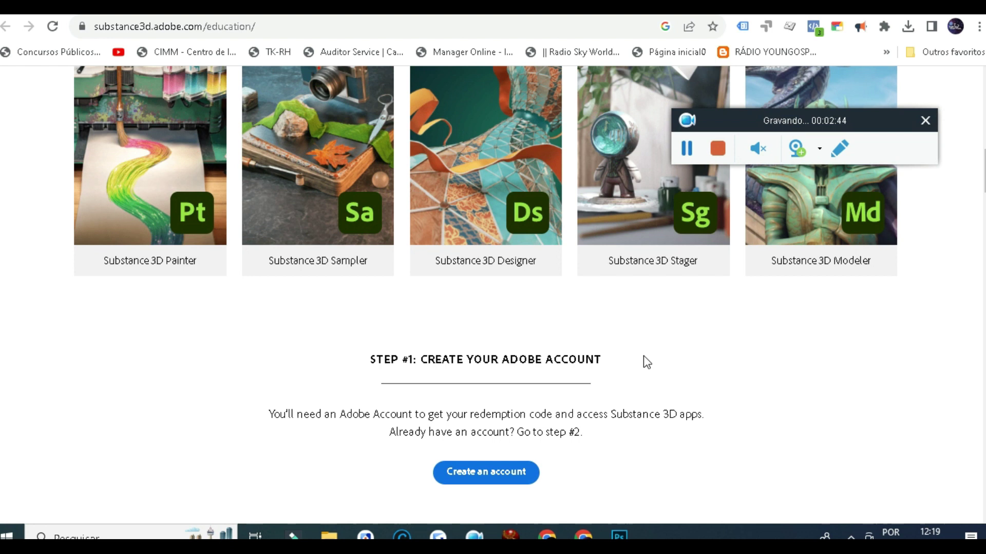
scroll(590, 349, down, 5)
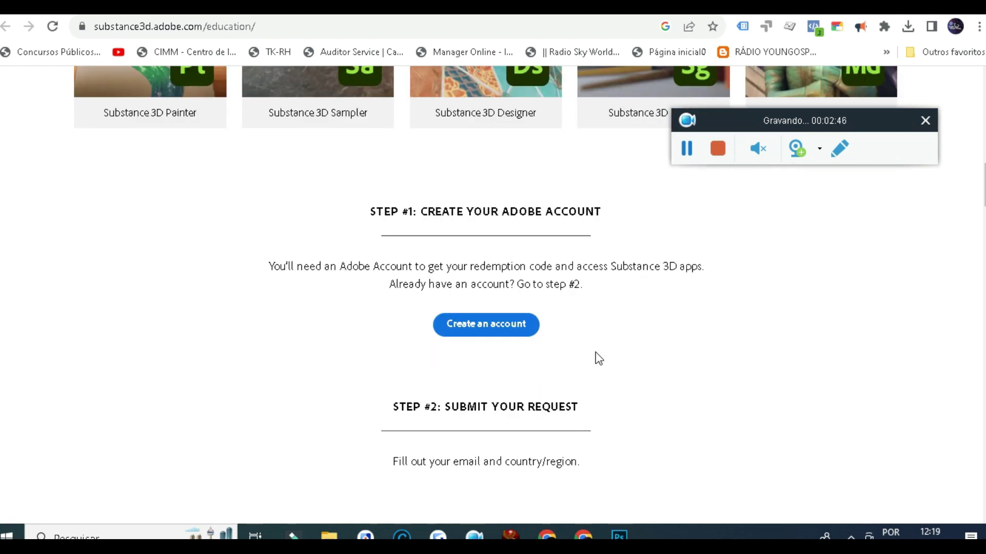
scroll(564, 312, down, 1)
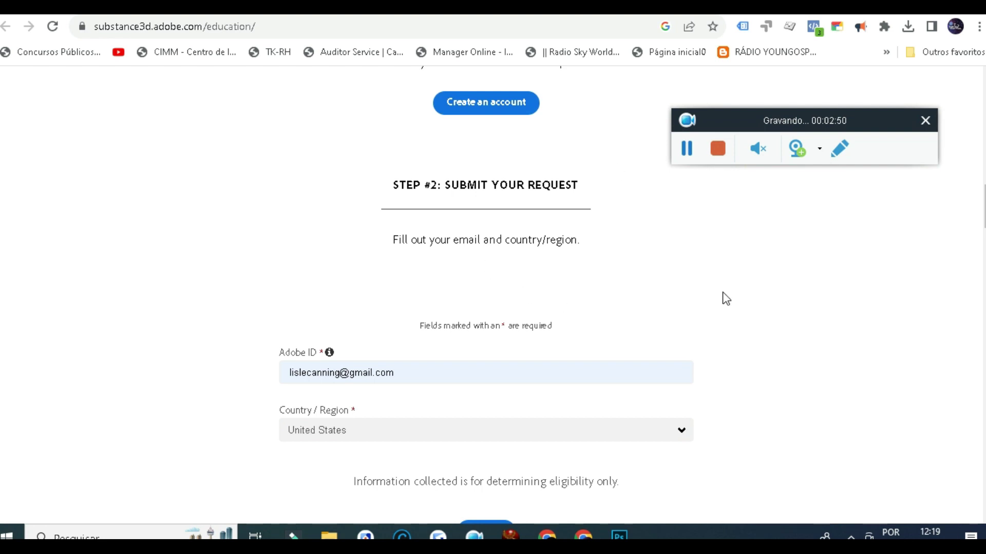
Set Country/Region to Brazil, submit the request, and read the UniqueID error before returning to identit-e
scroll(584, 215, down, 1)
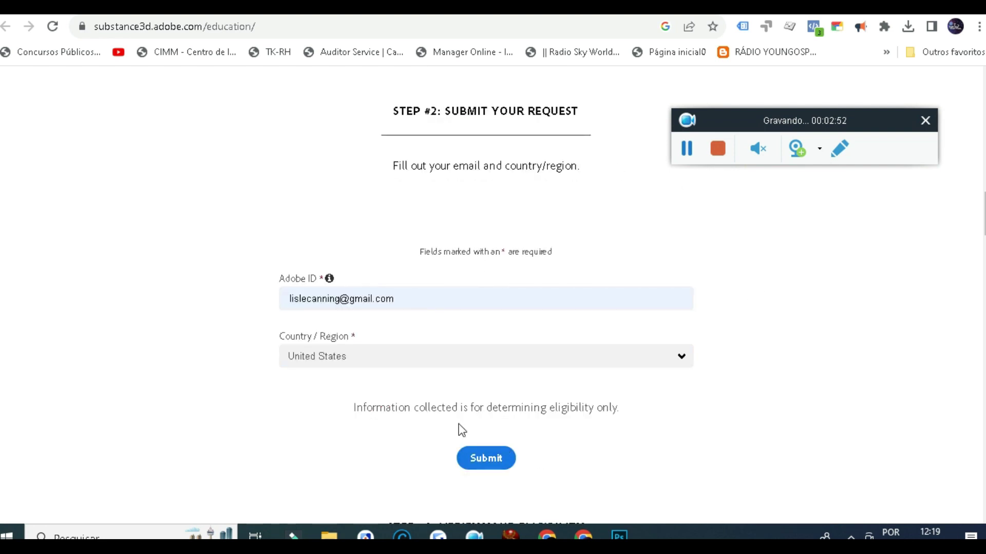
click(385, 360)
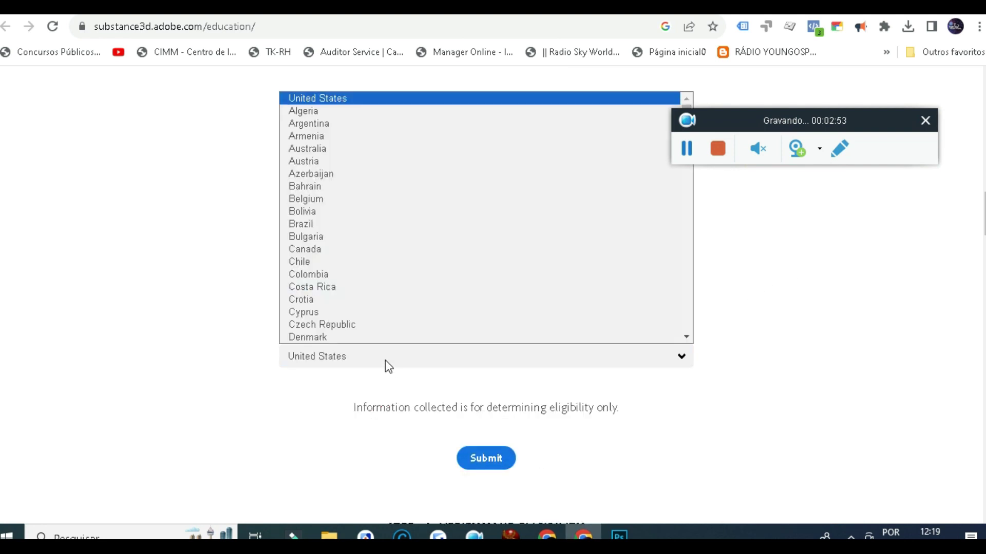
click(346, 224)
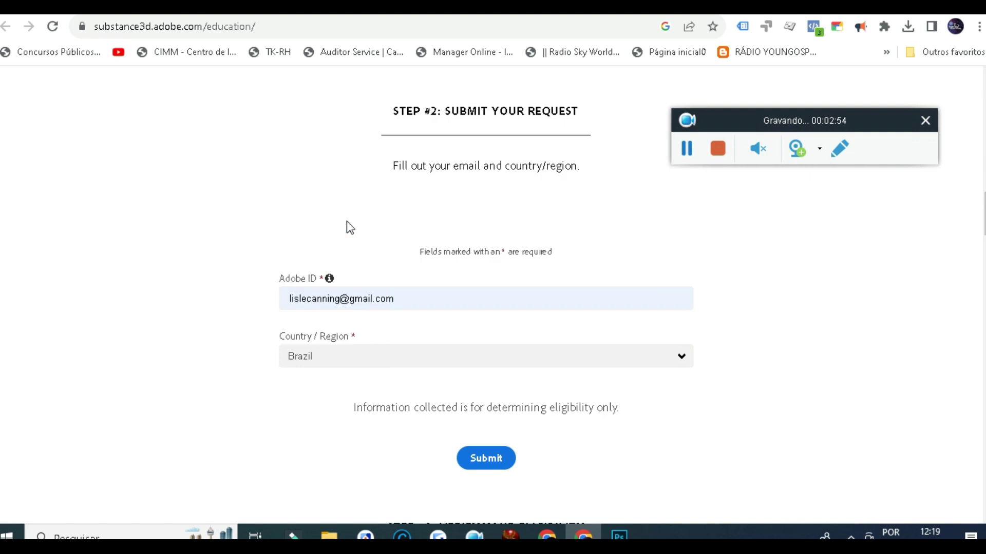
click(500, 460)
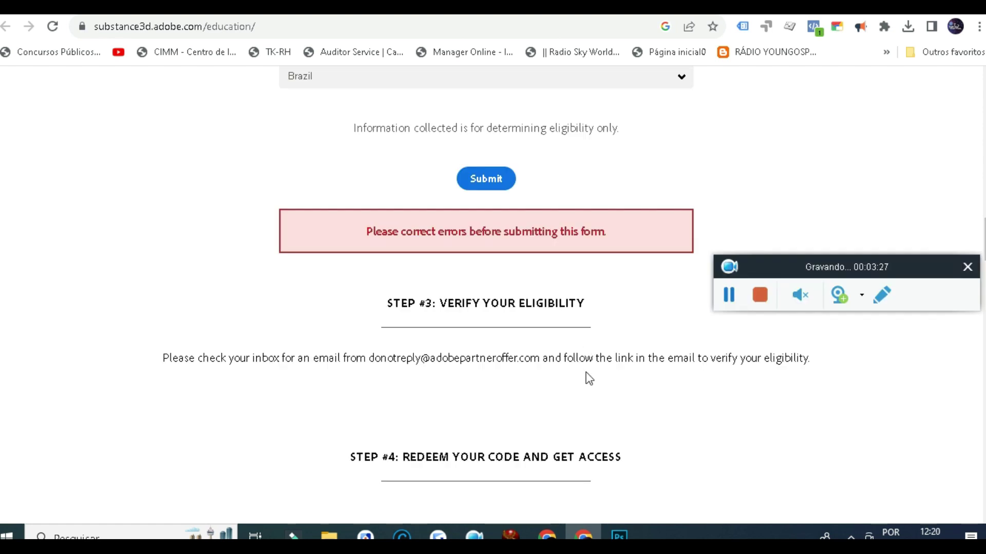
scroll(501, 298, up, 5)
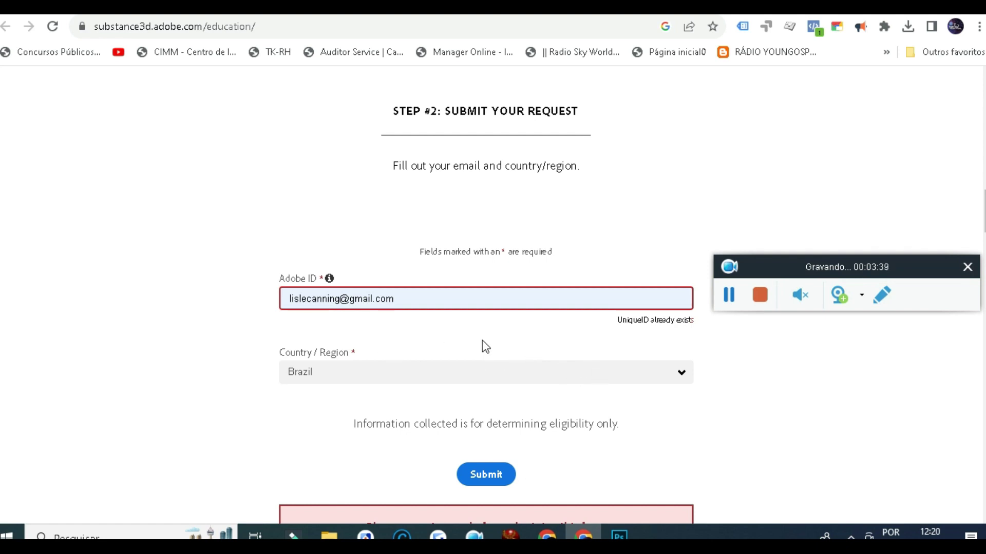
scroll(544, 351, down, 2)
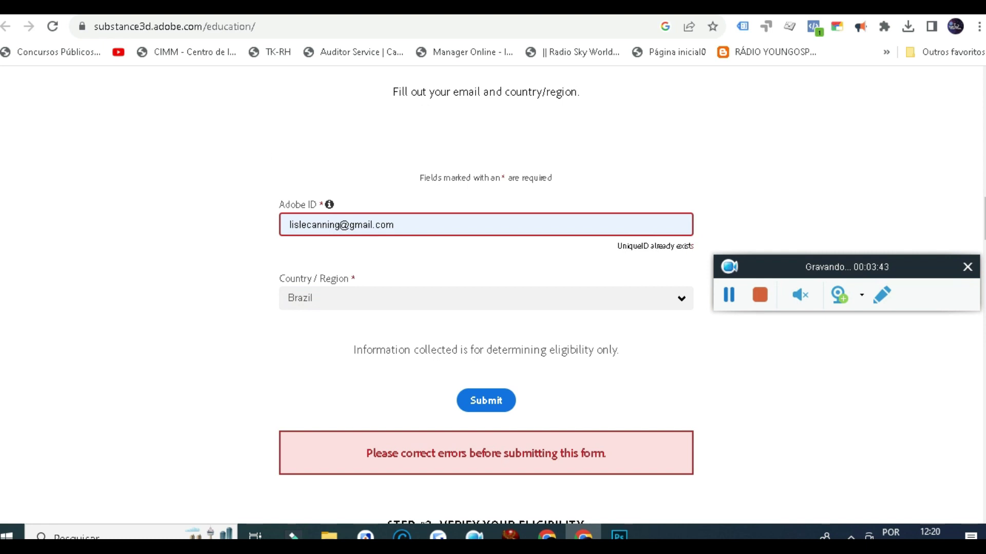
key(ctrl+Tab)
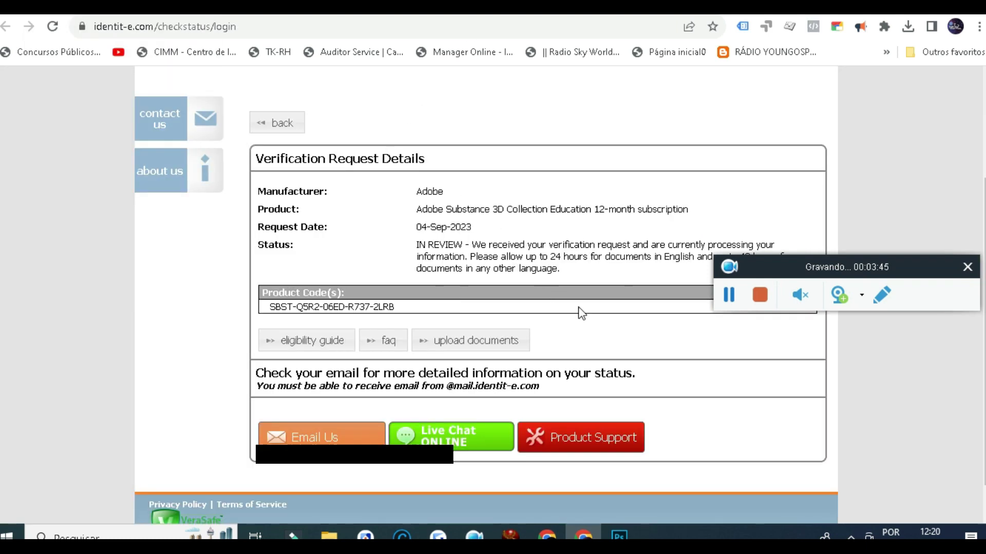
scroll(579, 310, up, 3)
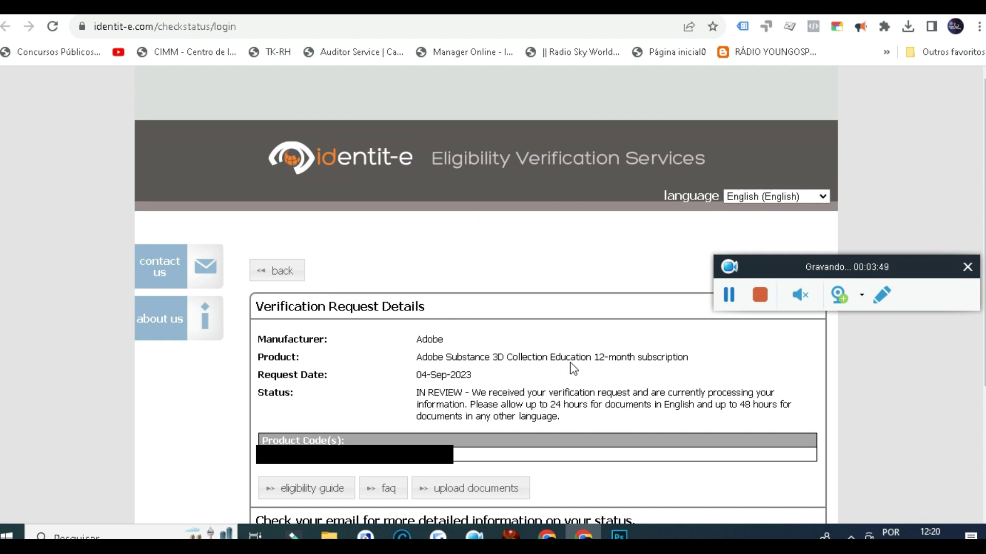
scroll(592, 371, down, 2)
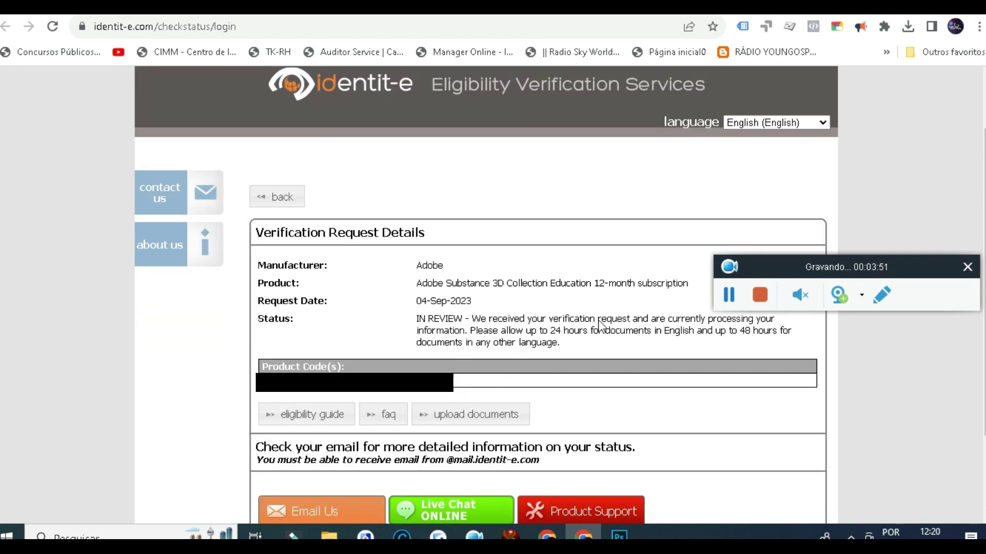
scroll(600, 321, down, 2)
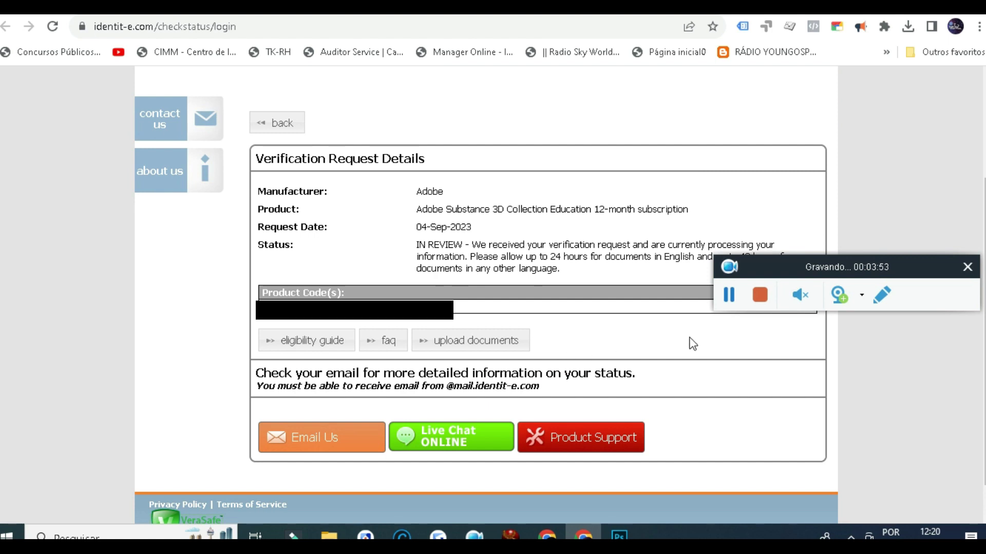
scroll(564, 354, up, 4)
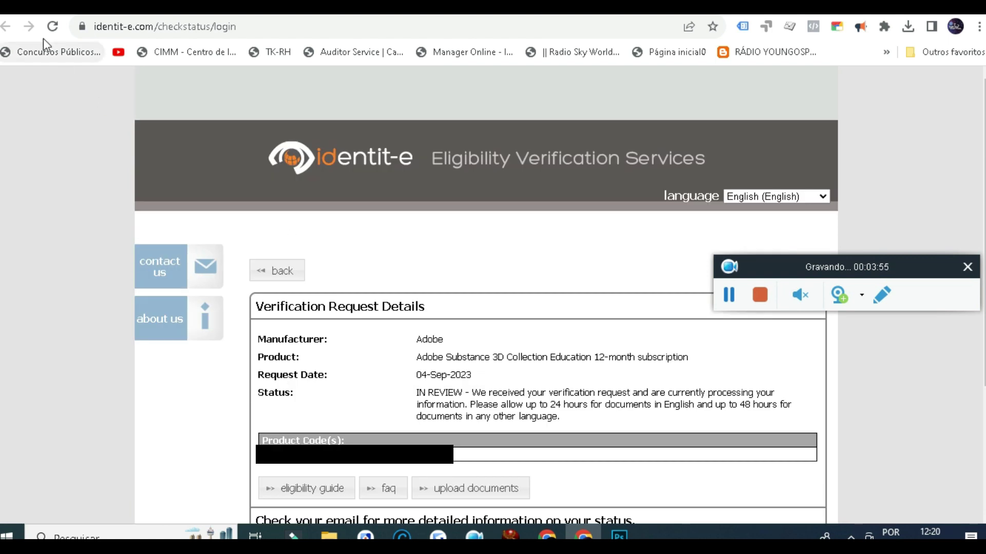
key(ctrl+Tab)
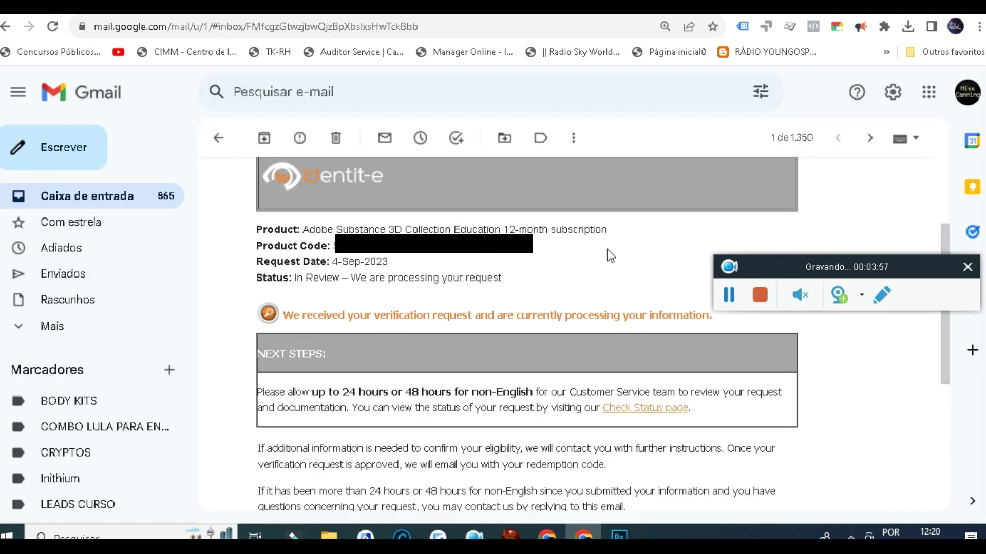
mouse_move(494, 254)
mouse_down()
mouse_move(395, 229)
mouse_move(342, 229)
mouse_move(475, 253)
mouse_up()
click(334, 246)
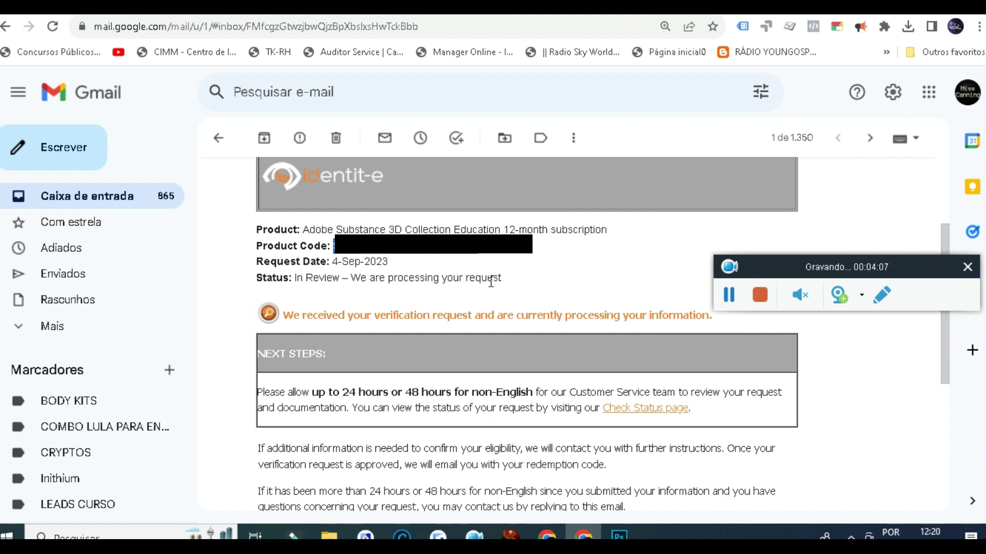
scroll(490, 282, down, 1)
key(ctrl+Tab)
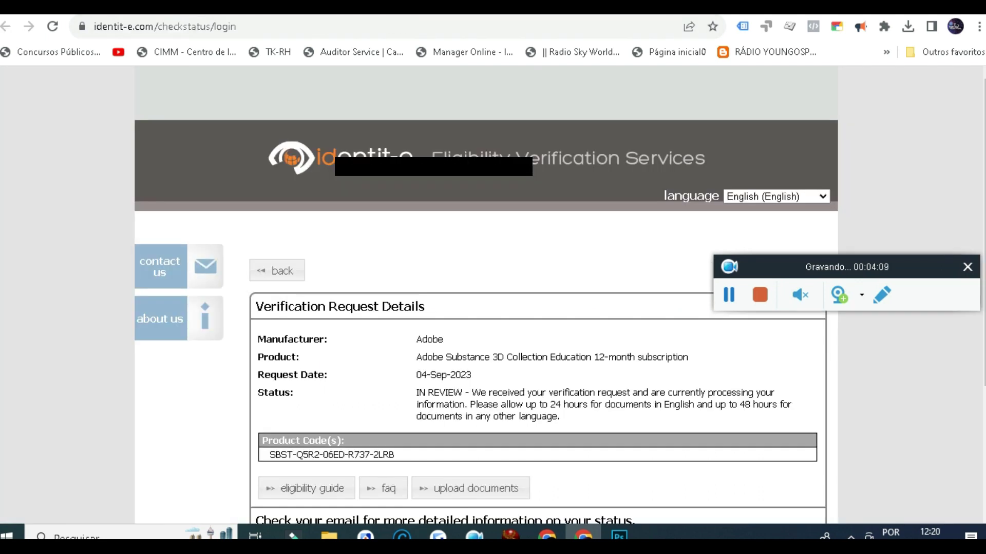
scroll(536, 286, down, 3)
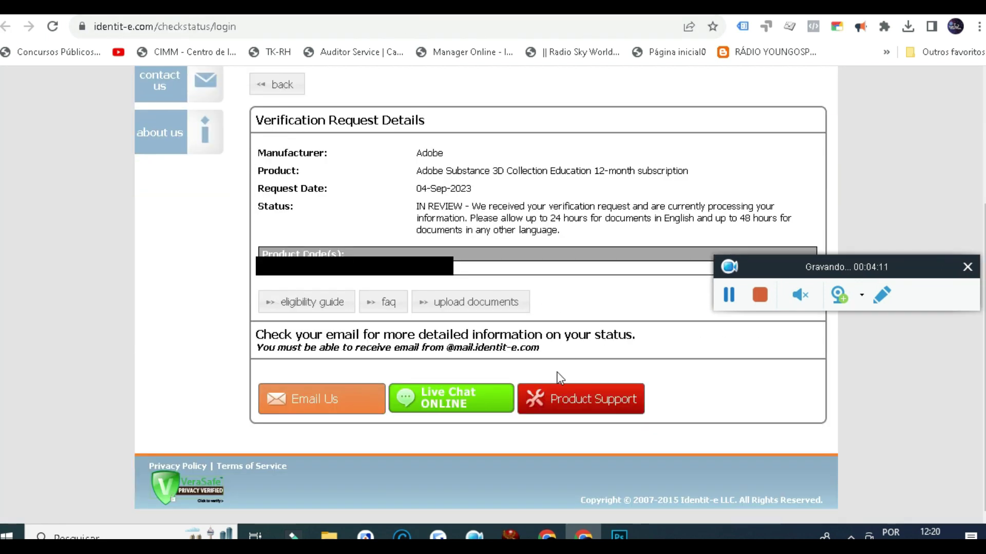
scroll(565, 375, up, 1)
drag(753, 253, 729, 150)
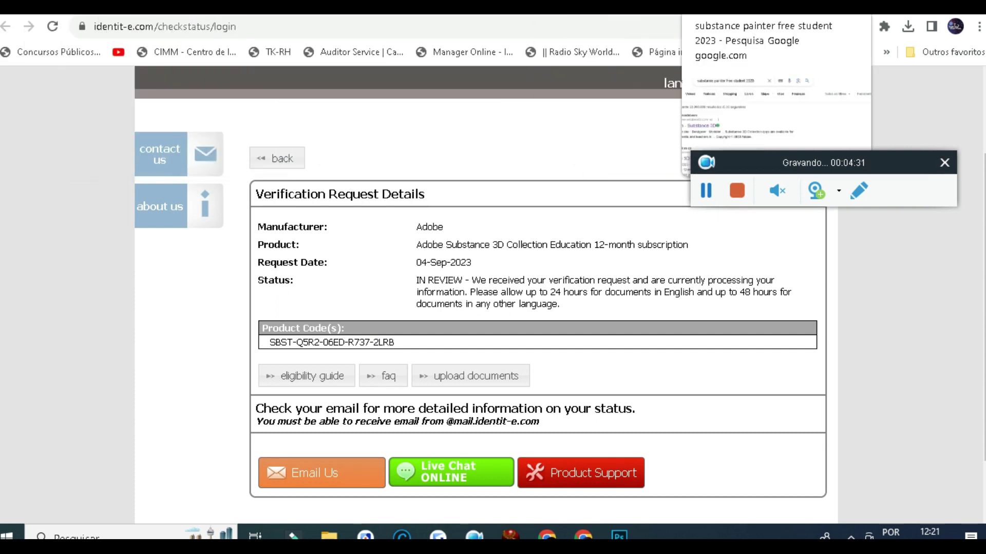
Scroll through the Substance 3D education page, then go back to the identit-e Verification Request Details
click(683, 3)
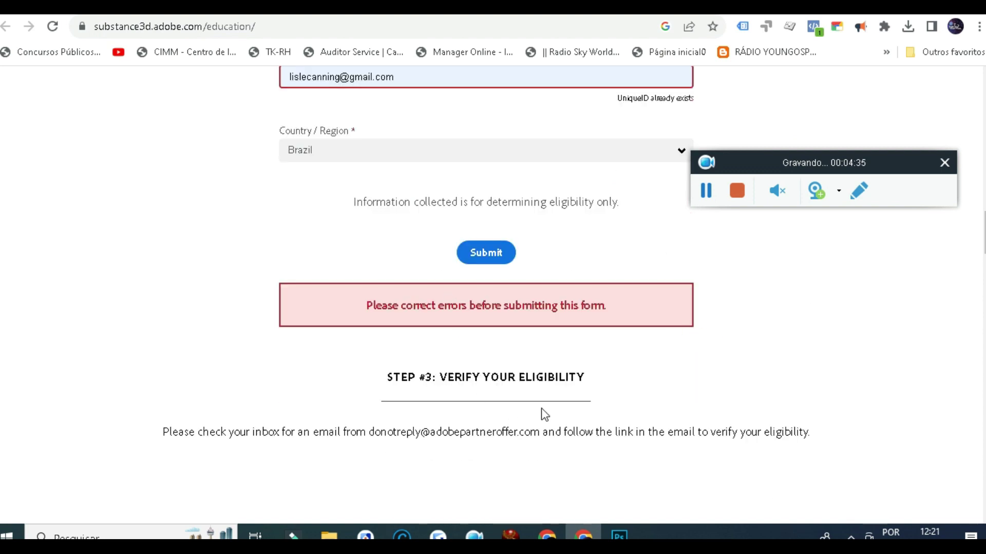
scroll(597, 396, down, 3)
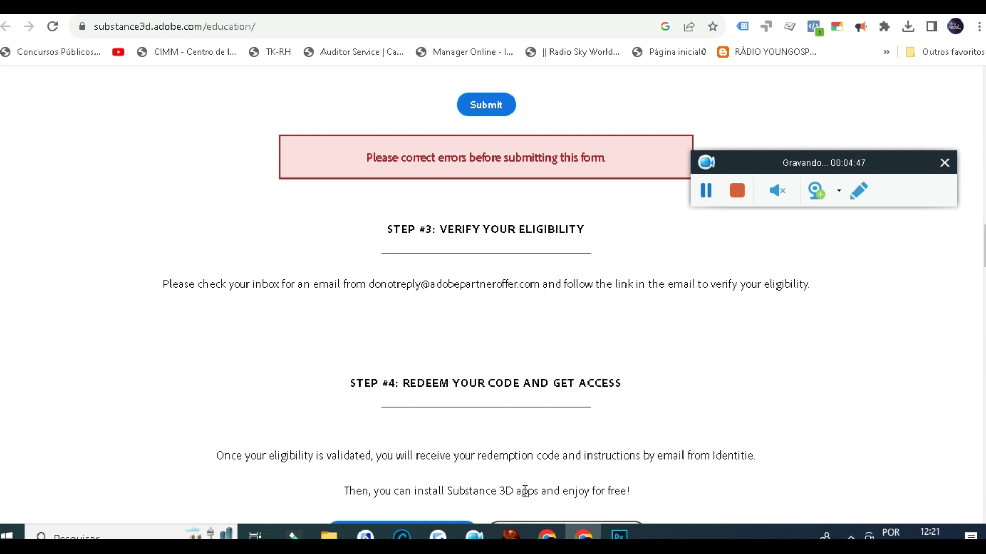
scroll(568, 341, down, 4)
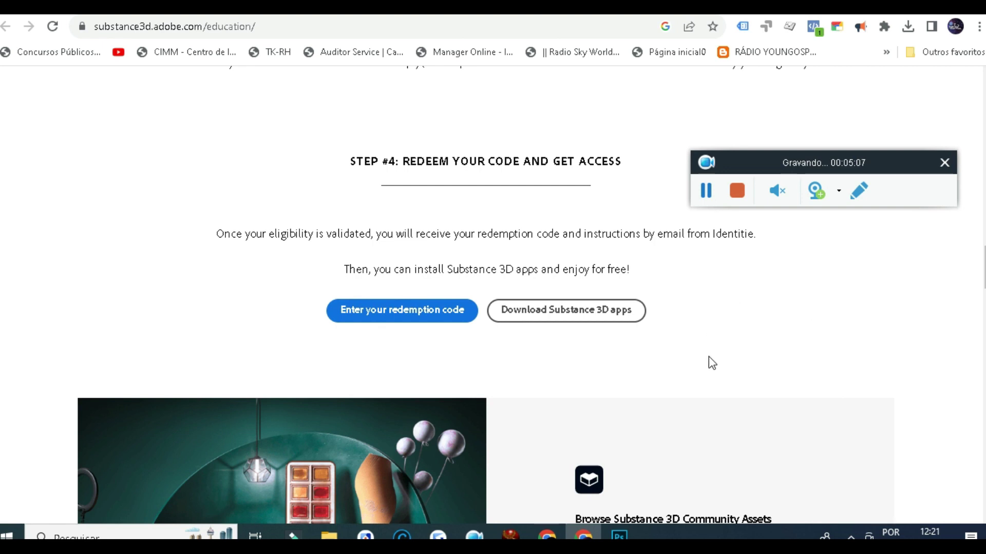
scroll(677, 368, down, 4)
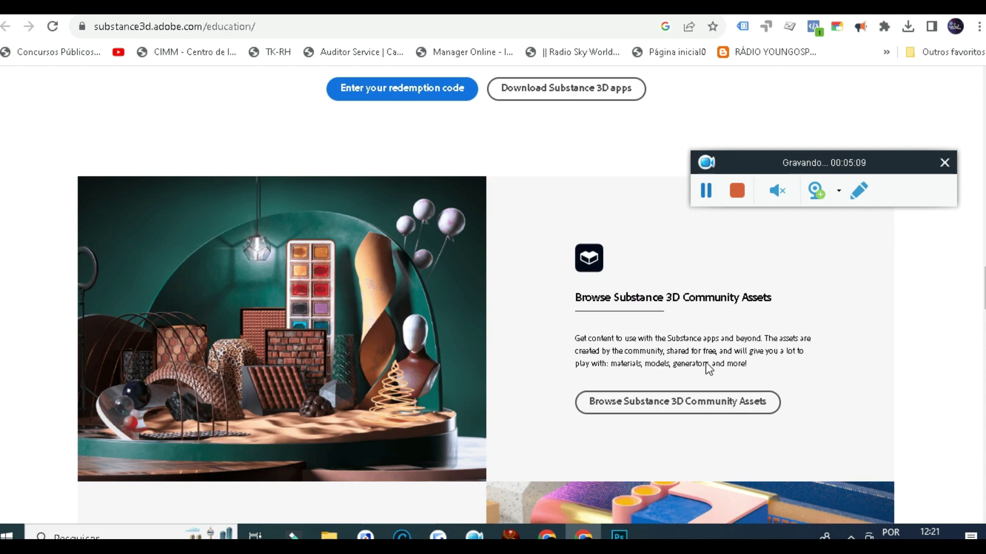
scroll(816, 344, down, 5)
scroll(816, 347, down, 3)
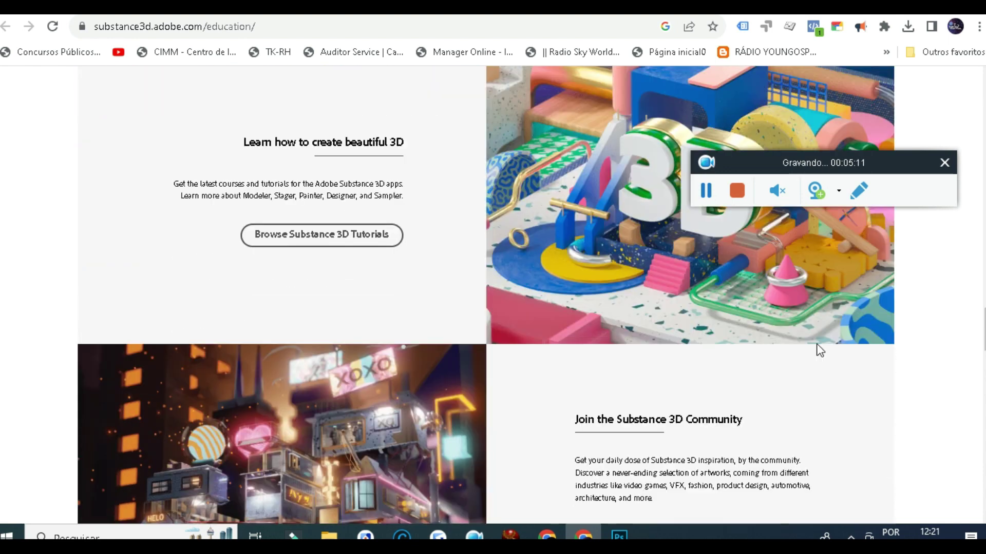
scroll(721, 376, up, 6)
scroll(716, 370, up, 6)
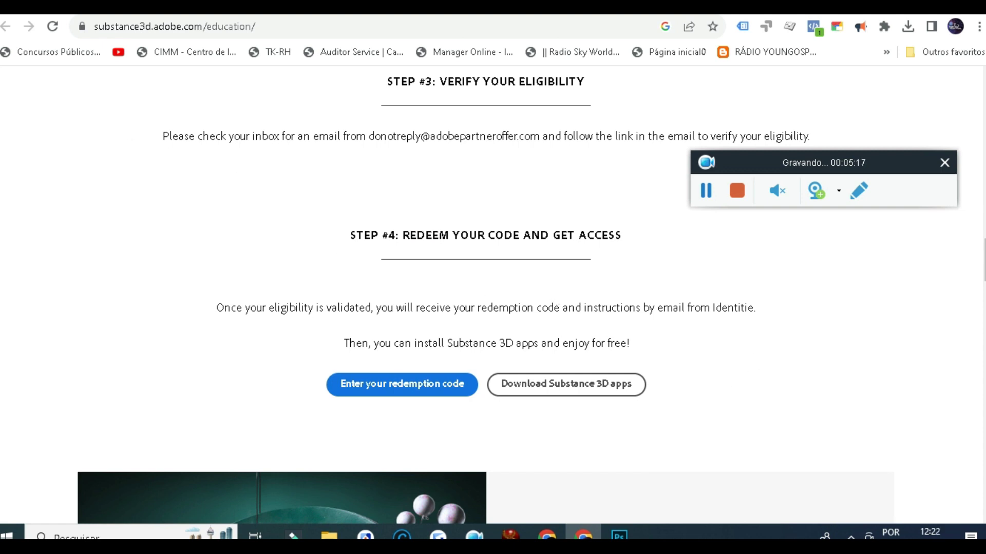
click(82, 8)
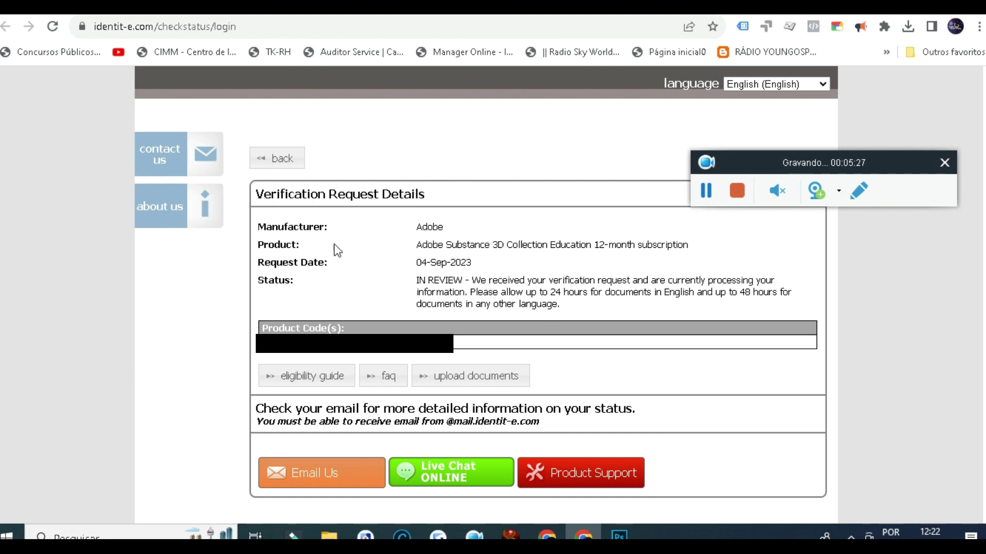
Glance at the Gmail and identit-e tabs, then scroll down the Substance 3D education page
key(ctrl+Tab)
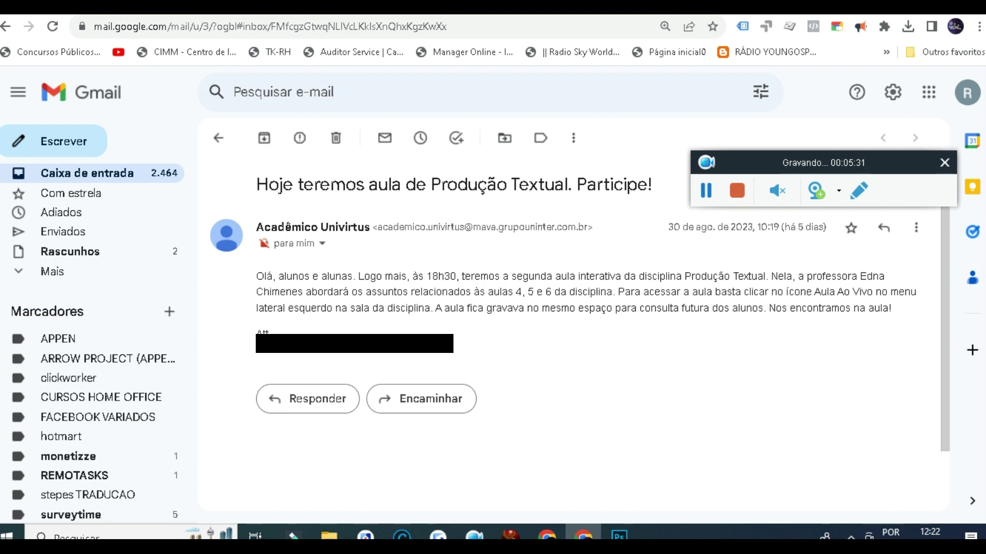
key(ctrl+shift+Tab)
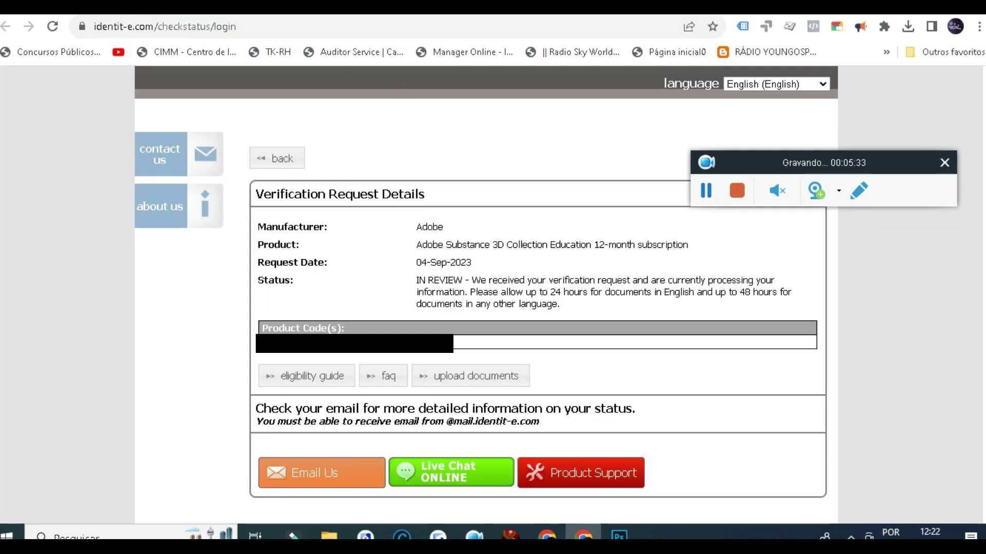
click(136, 16)
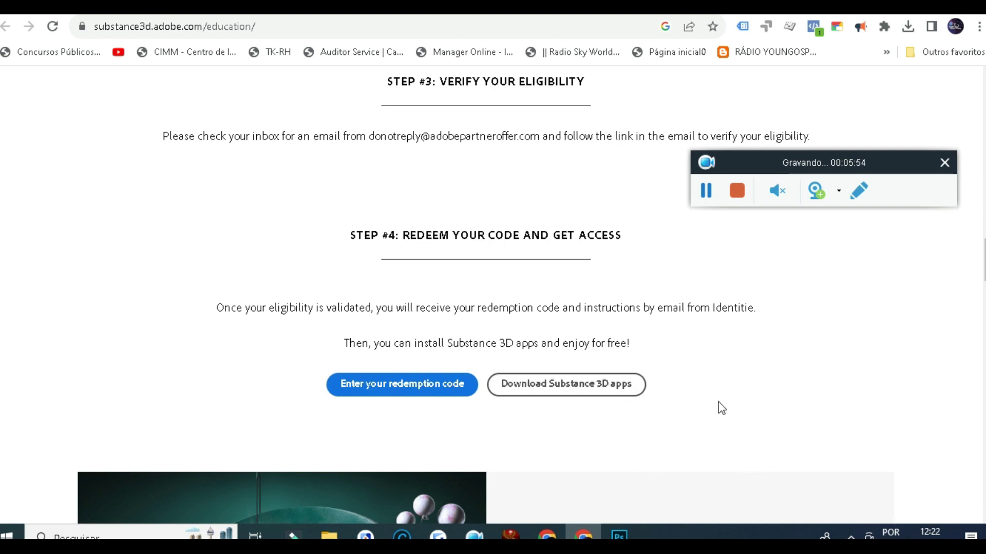
scroll(690, 399, down, 1)
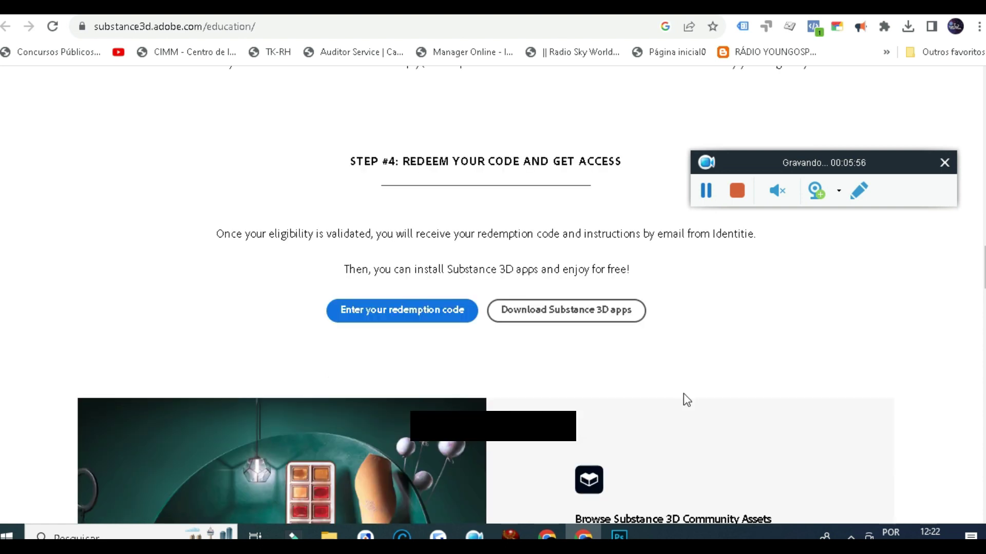
scroll(686, 399, down, 2)
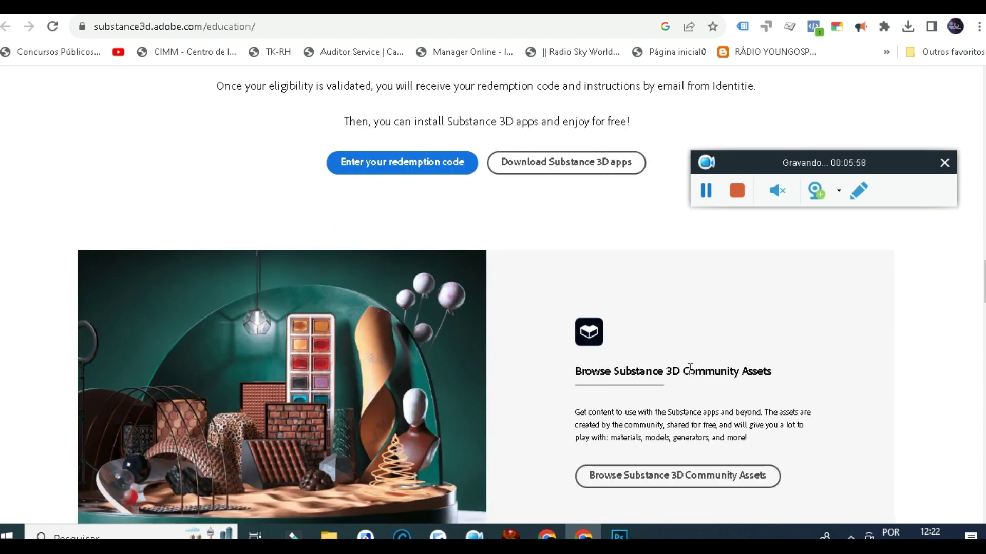
scroll(663, 366, down, 1)
scroll(765, 385, down, 2)
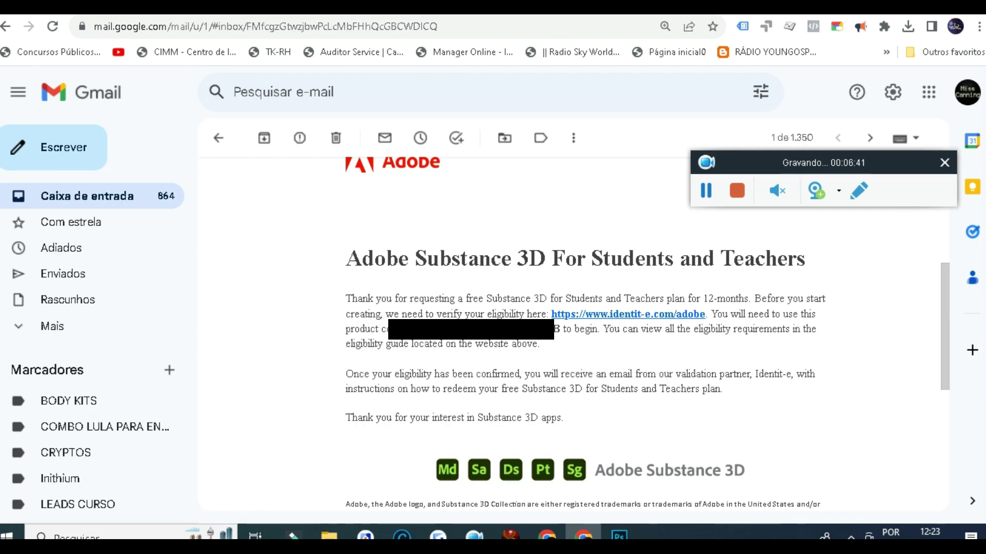
Copy the product code from the Adobe email
mouse_move(555, 328)
mouse_down()
mouse_move(550, 315)
mouse_move(560, 327)
mouse_up()
right_click(560, 327)
click(577, 335)
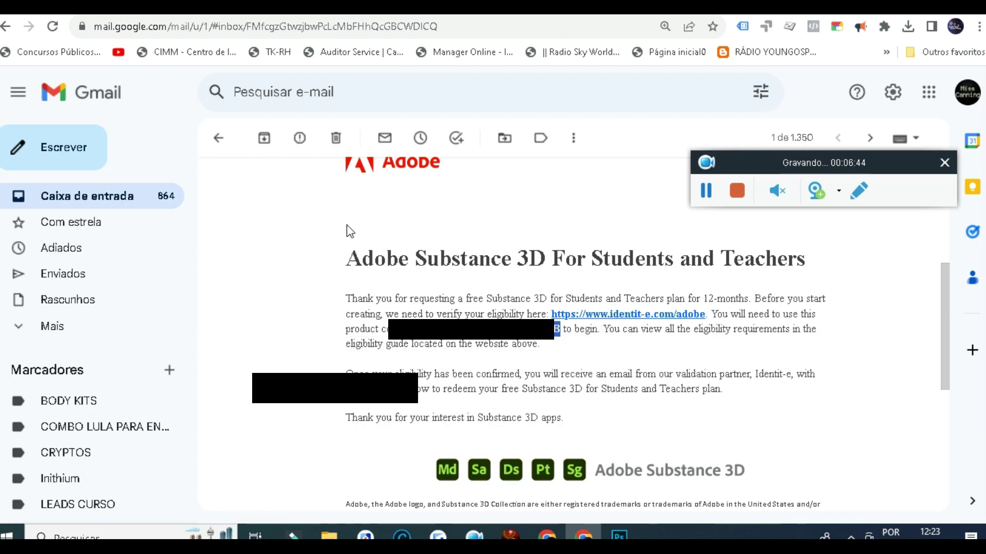
Paste the product code into the identit-e Product Code field and submit it
click(635, 316)
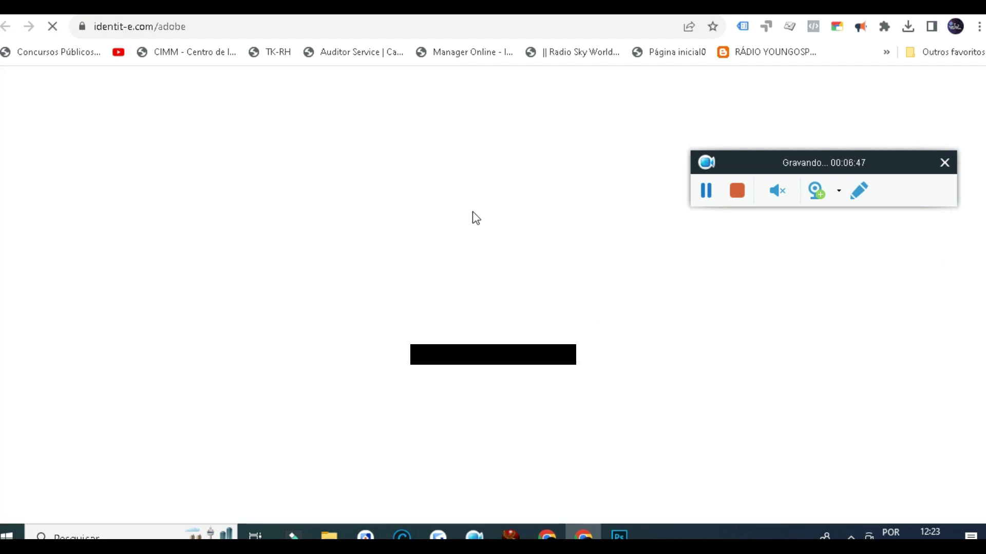
scroll(539, 290, down, 3)
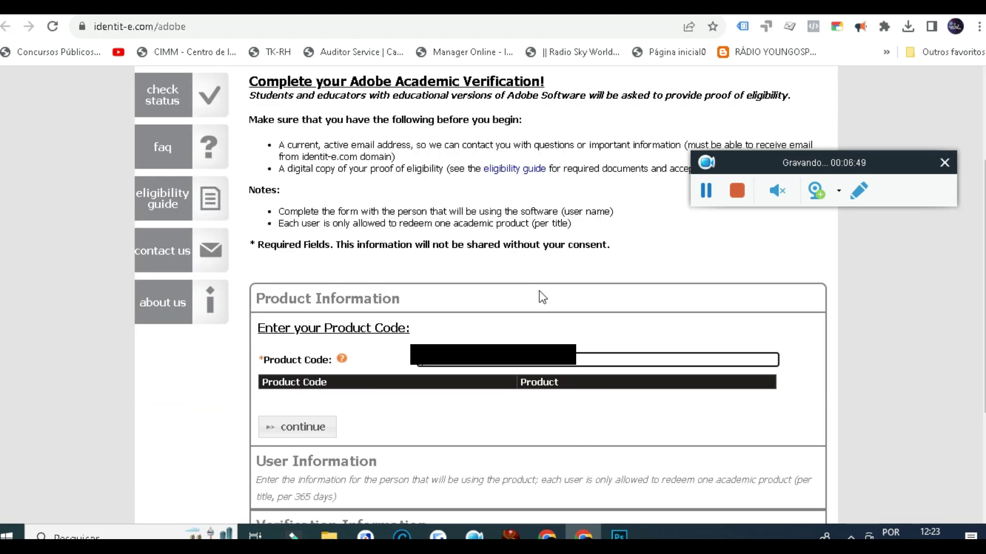
right_click(459, 363)
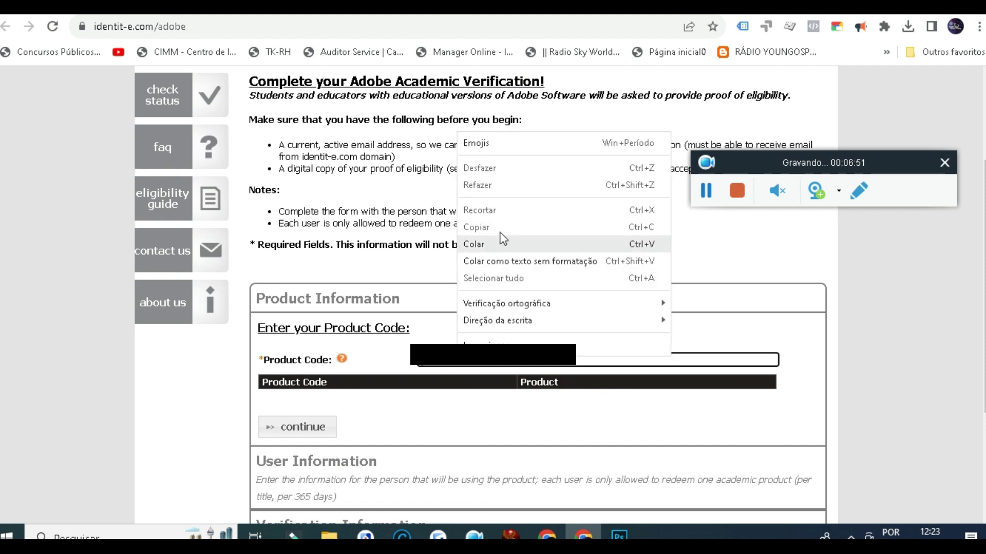
click(489, 245)
scroll(467, 257, down, 2)
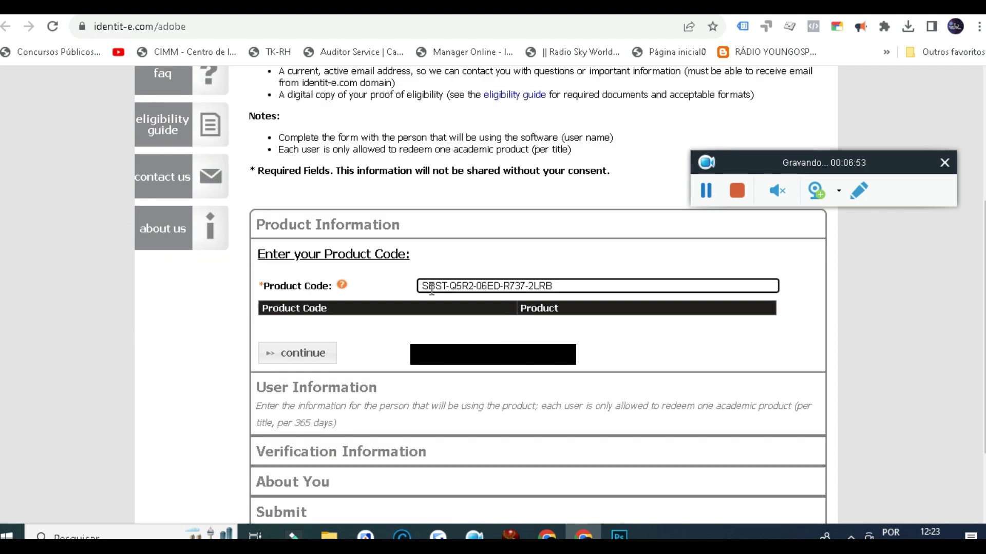
click(324, 356)
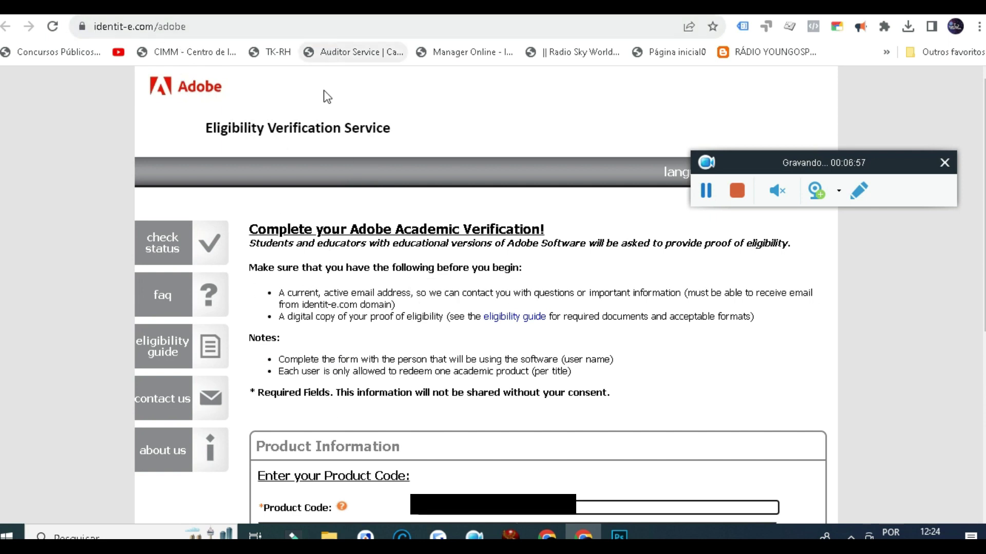
scroll(540, 229, down, 4)
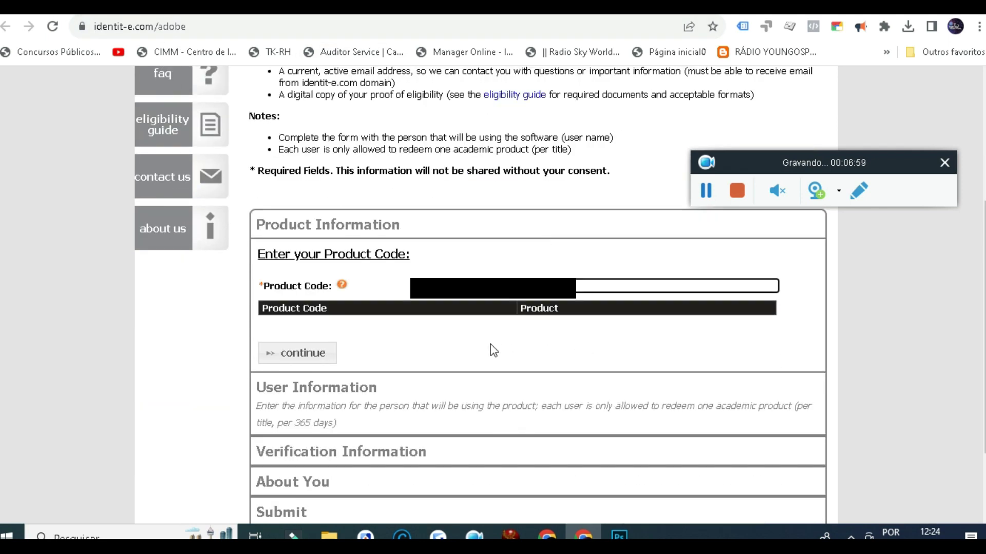
click(325, 361)
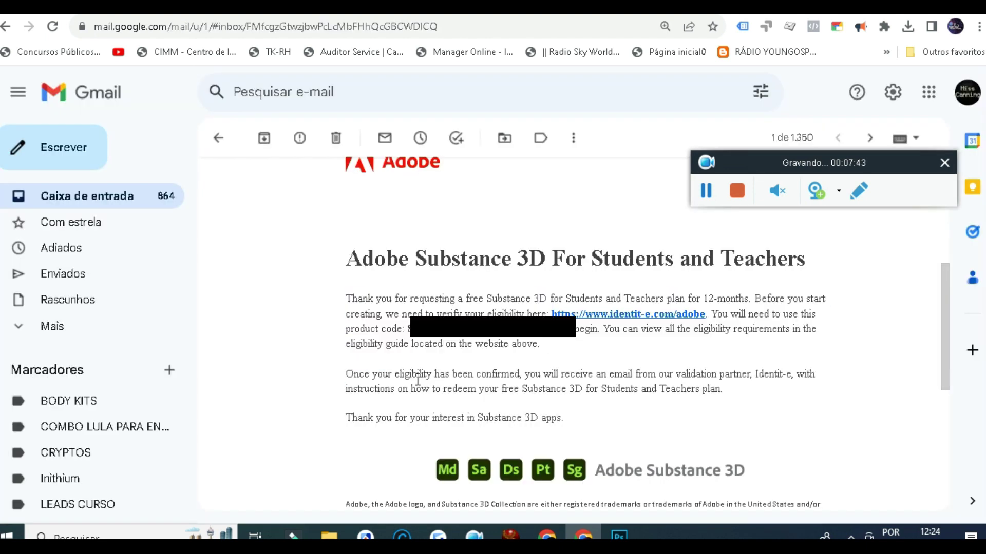
drag(416, 377, 475, 380)
Clear the text selection in the email
click(491, 380)
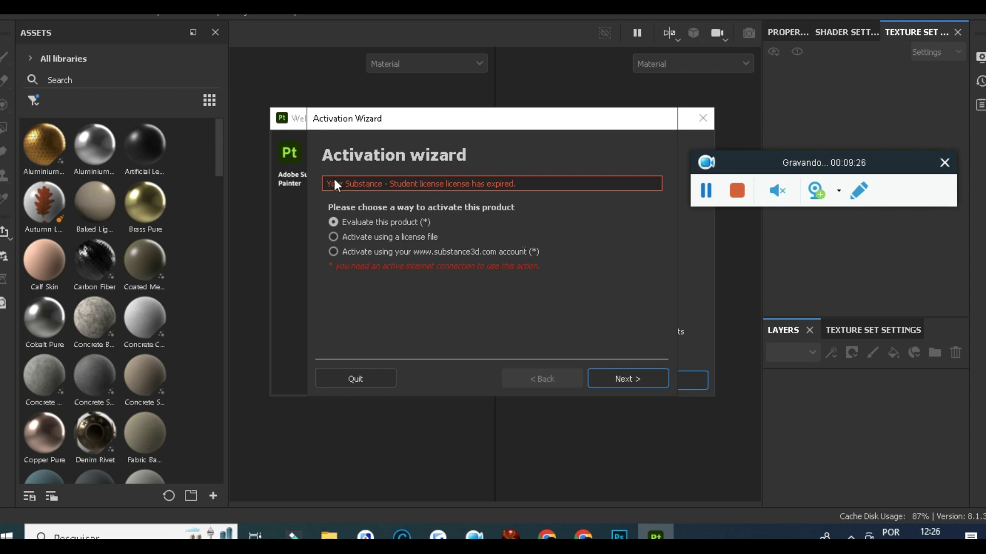
drag(334, 181, 473, 183)
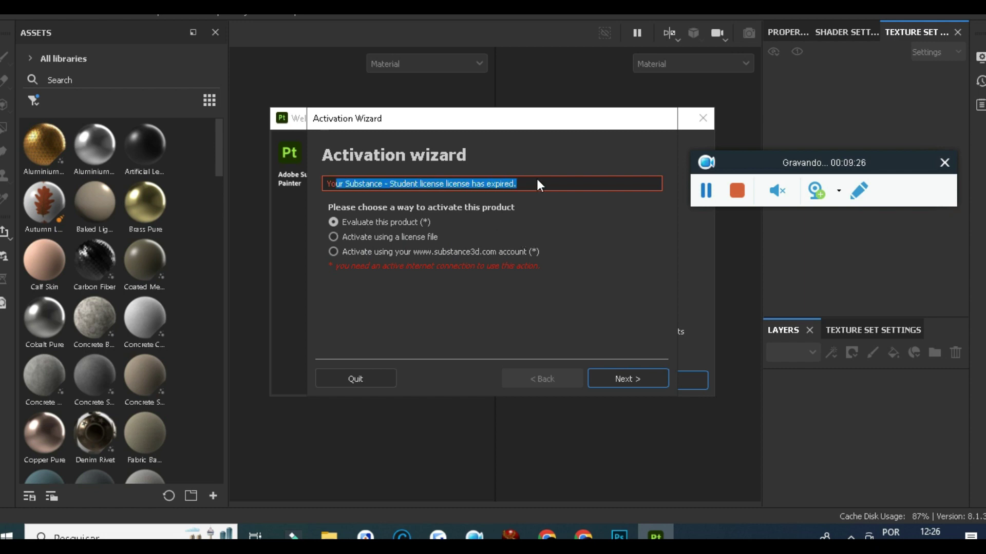
click(384, 182)
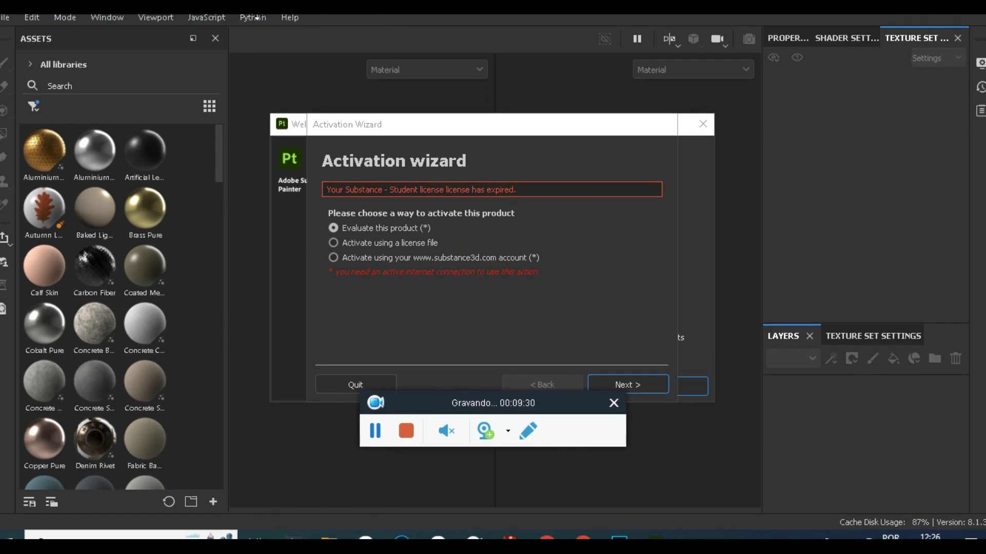
click(259, 17)
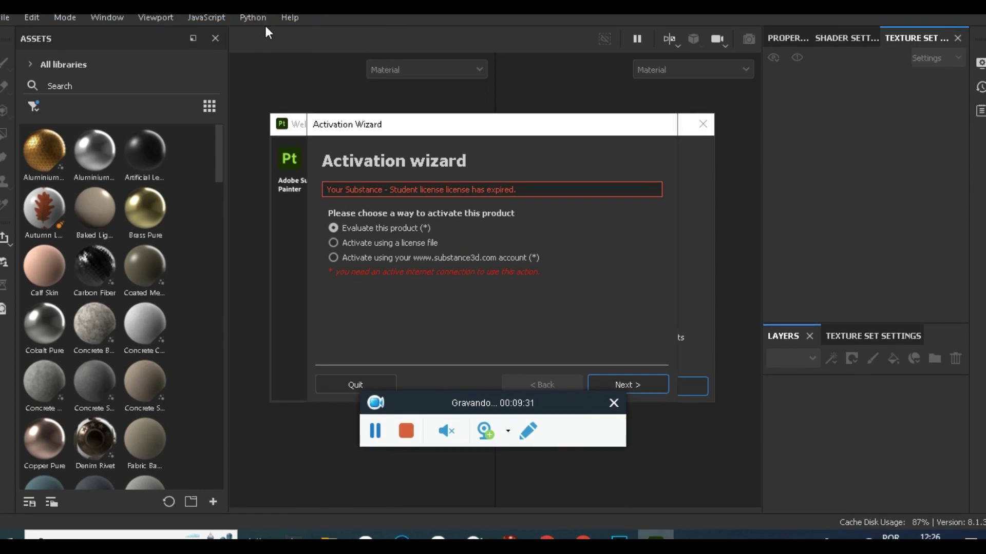